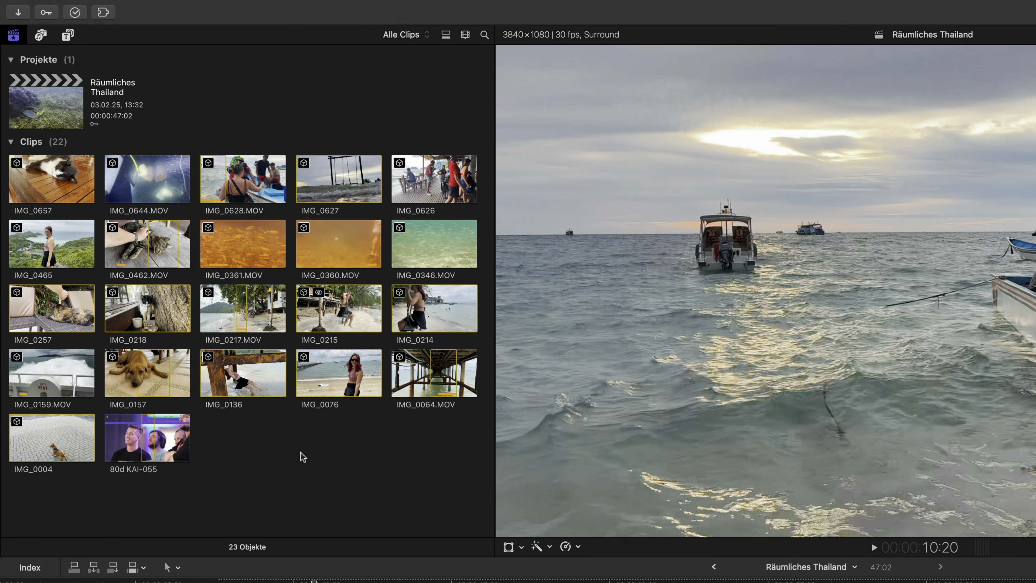
- Select the clip IMG_0215 and show its detailed metadata
key("j")
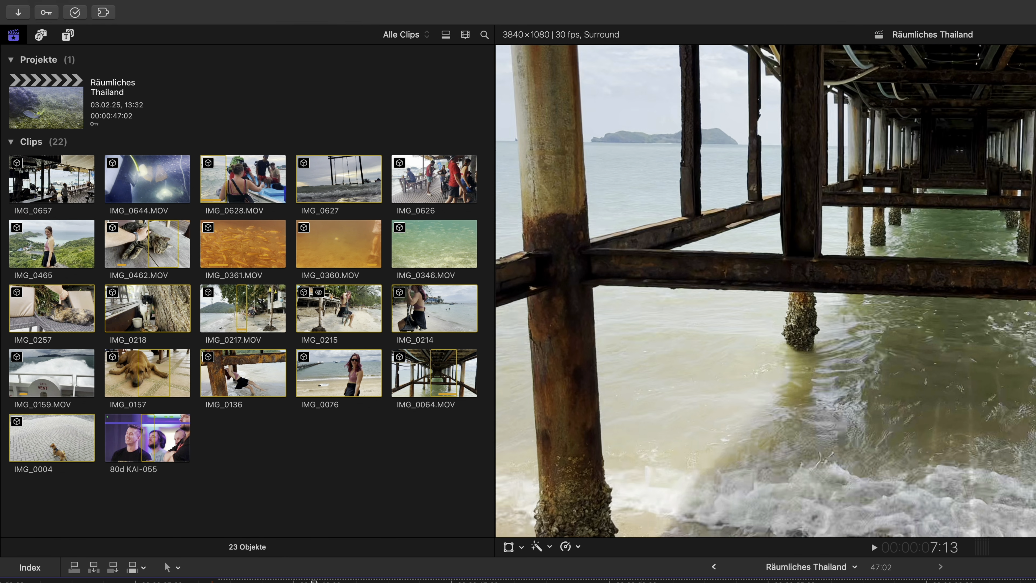
key("l")
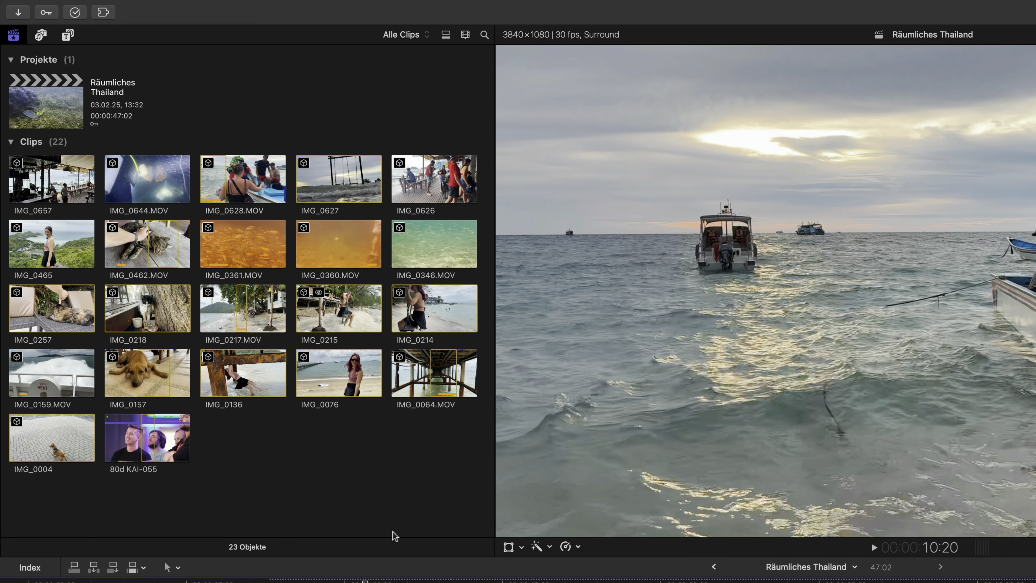
left_click(348, 321)
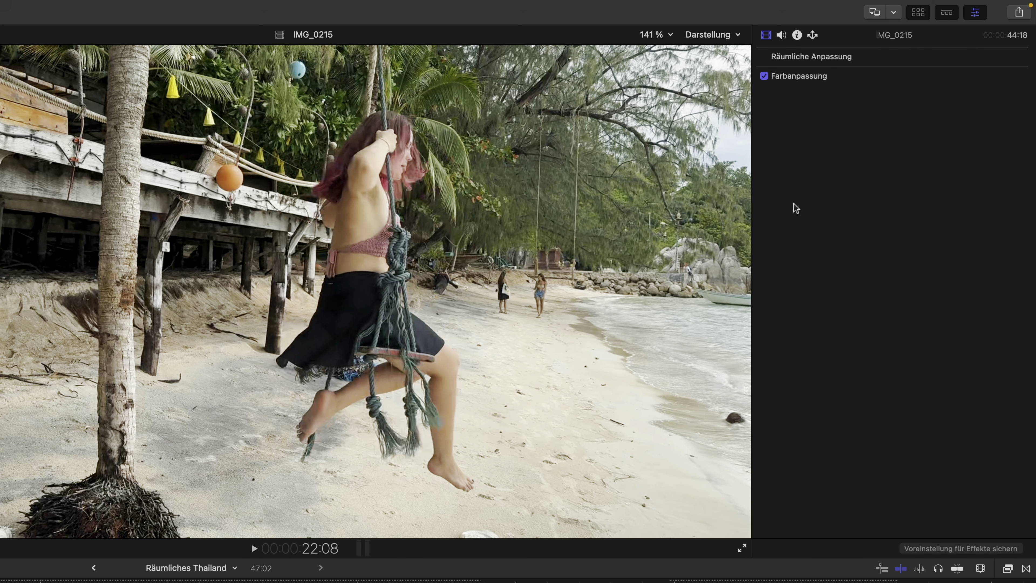
left_click(797, 35)
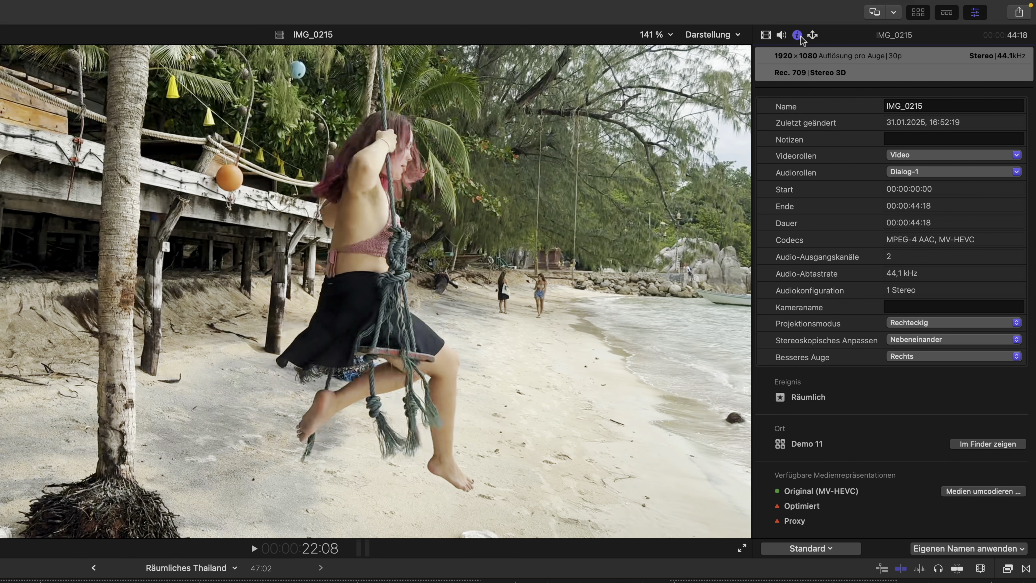
- Examine the available projection modes and stereoscopic layout options for IMG_0215 without changing them
left_click(1004, 324)
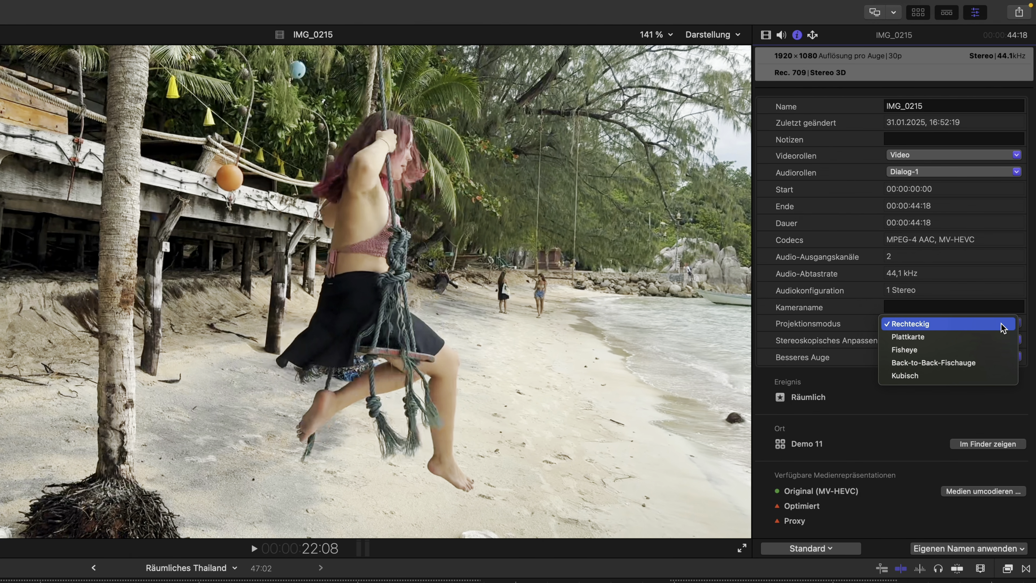
left_click(995, 325)
left_click(986, 344)
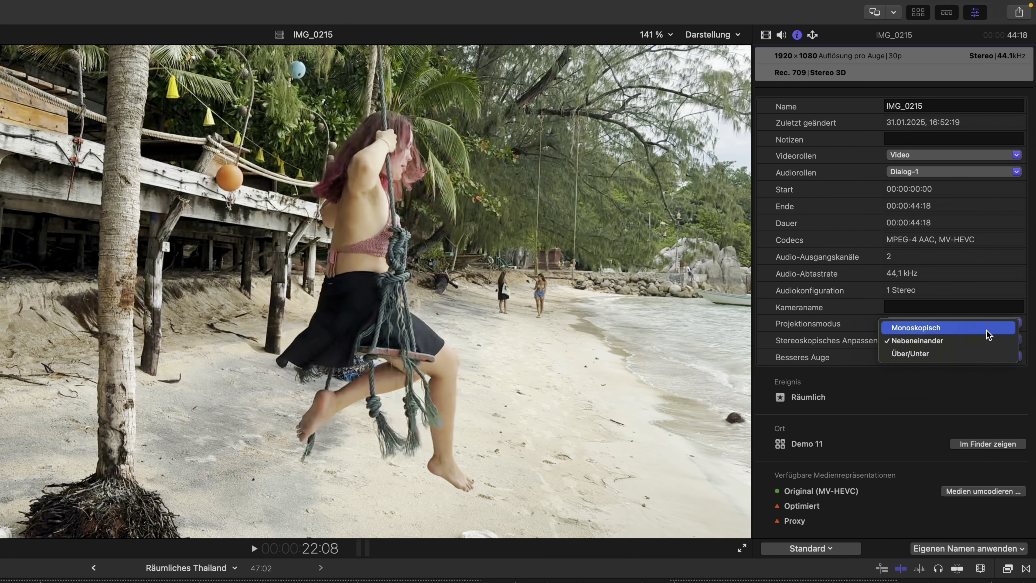
left_click(987, 385)
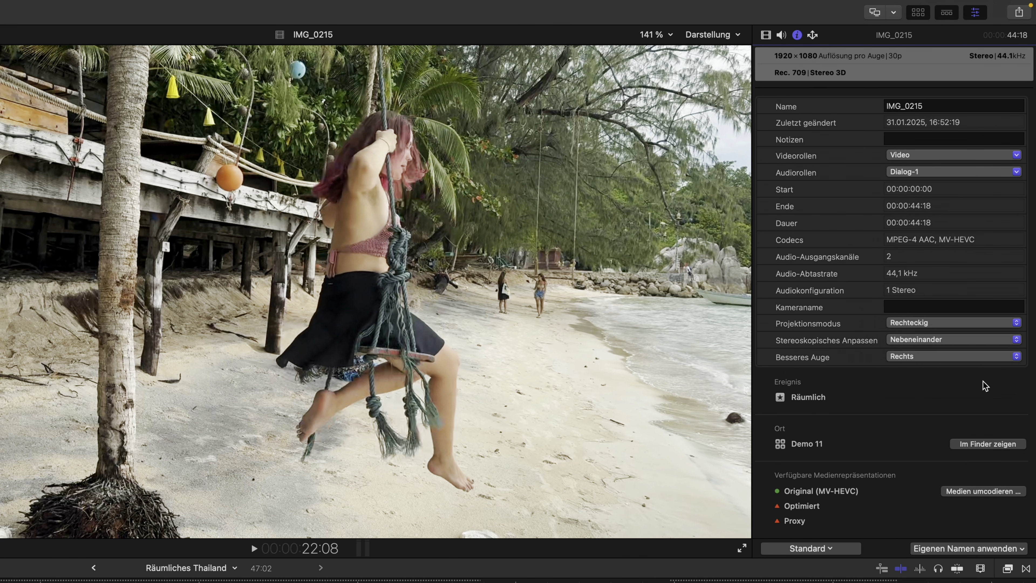
- Examine the Besseres Auge options of IMG_0215 and its codec information
left_click(990, 359)
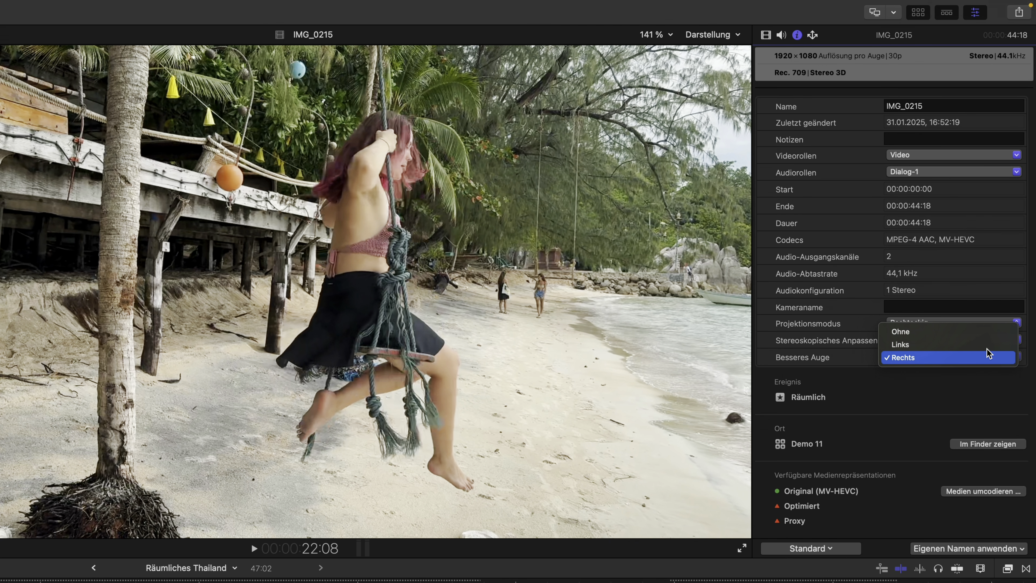
left_click(983, 373)
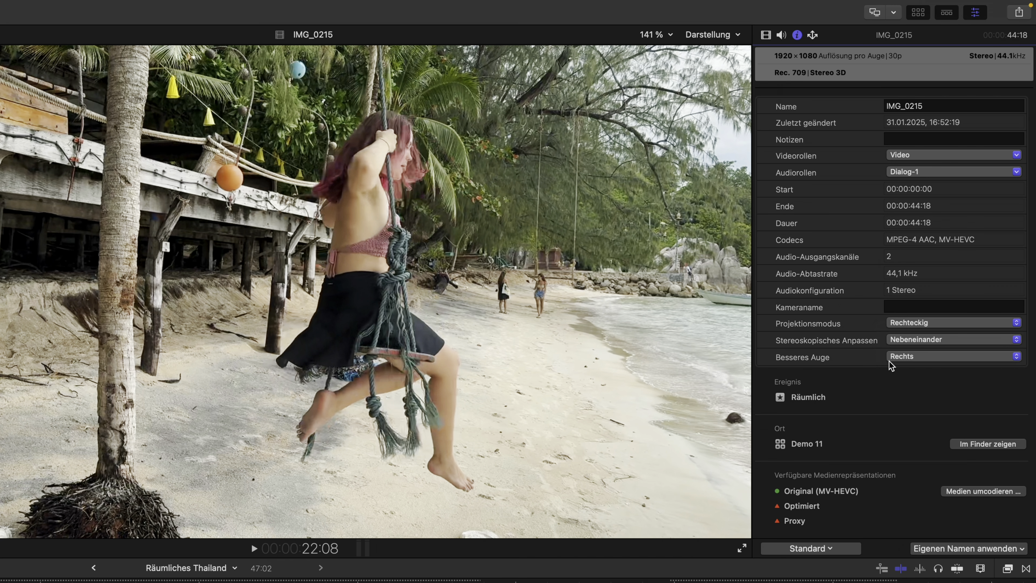
left_click(927, 362)
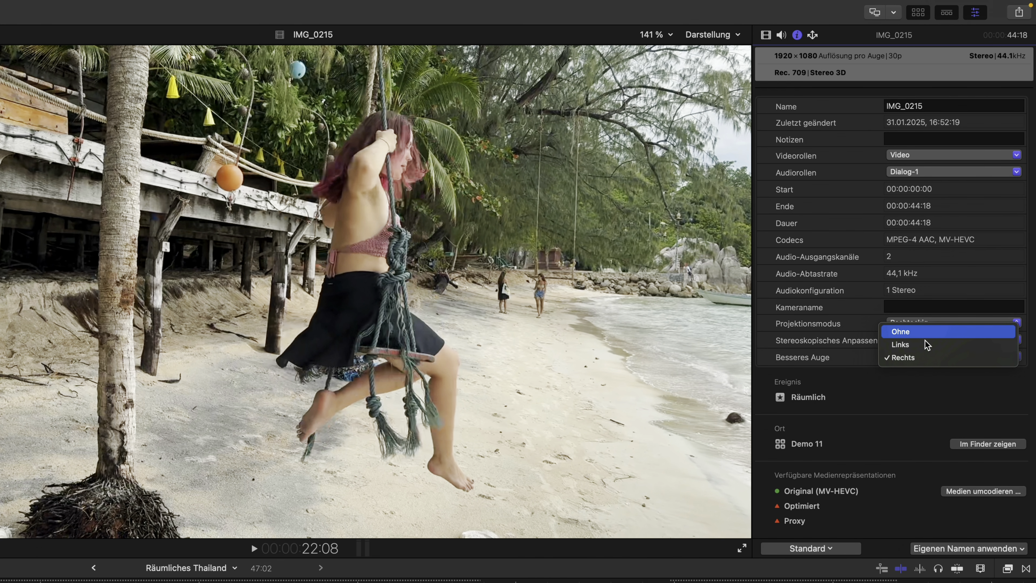
left_click(928, 375)
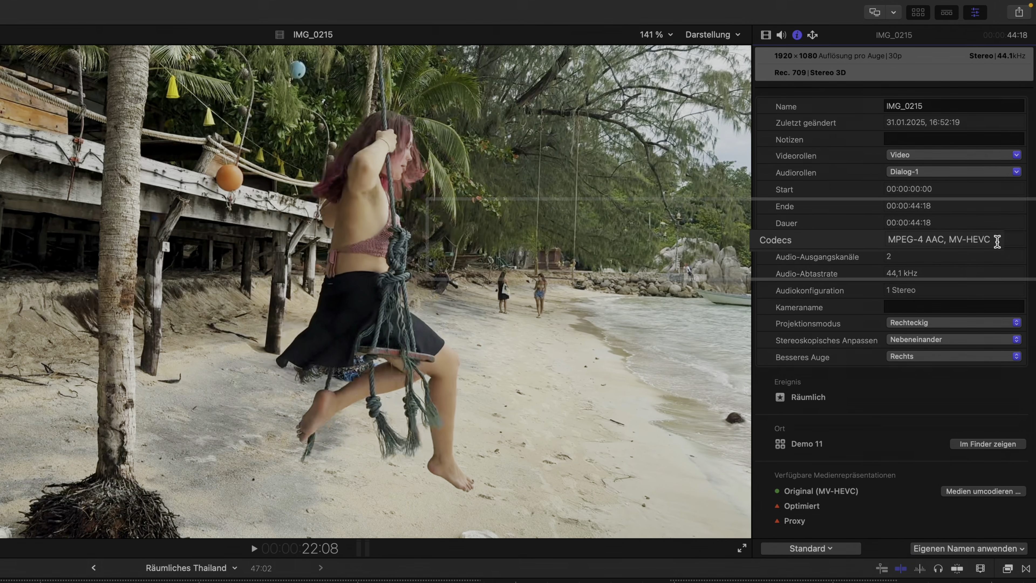
left_click_drag(975, 241, 873, 239)
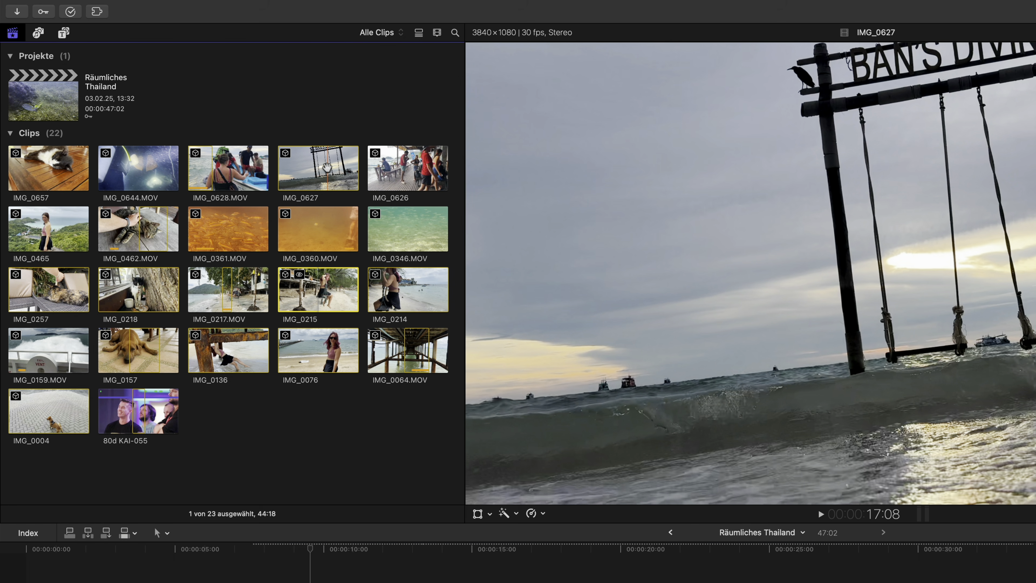
- Start a new project from the clip IMG_0627 and review the video formats and per-eye resolutions on offer
right_click(327, 167)
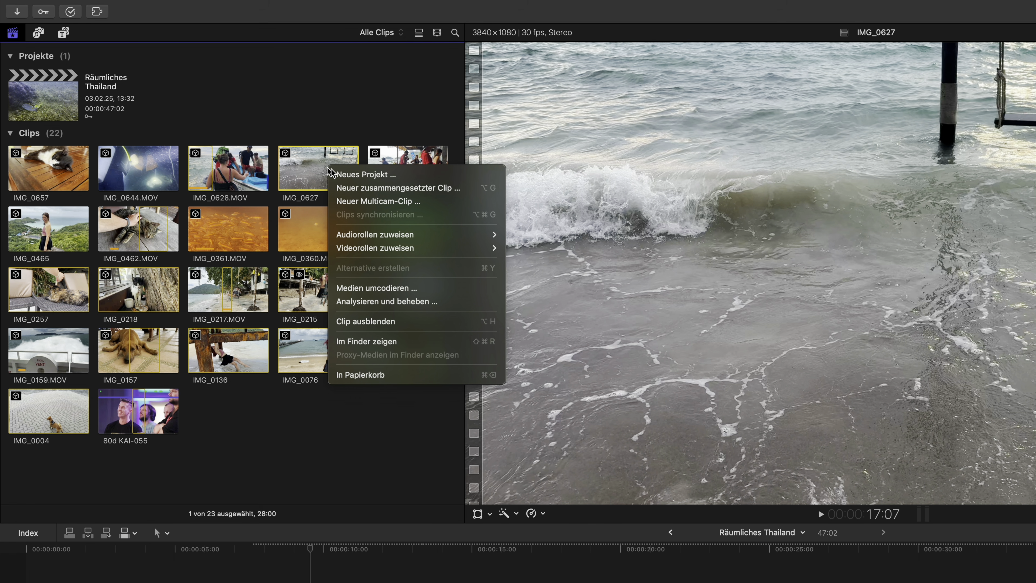
left_click(393, 178)
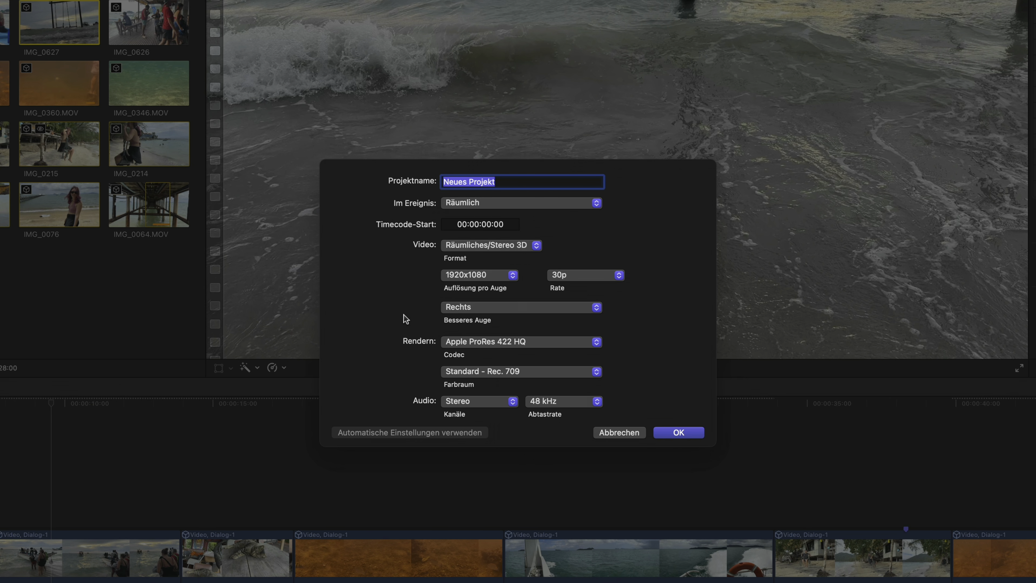
left_click(537, 245)
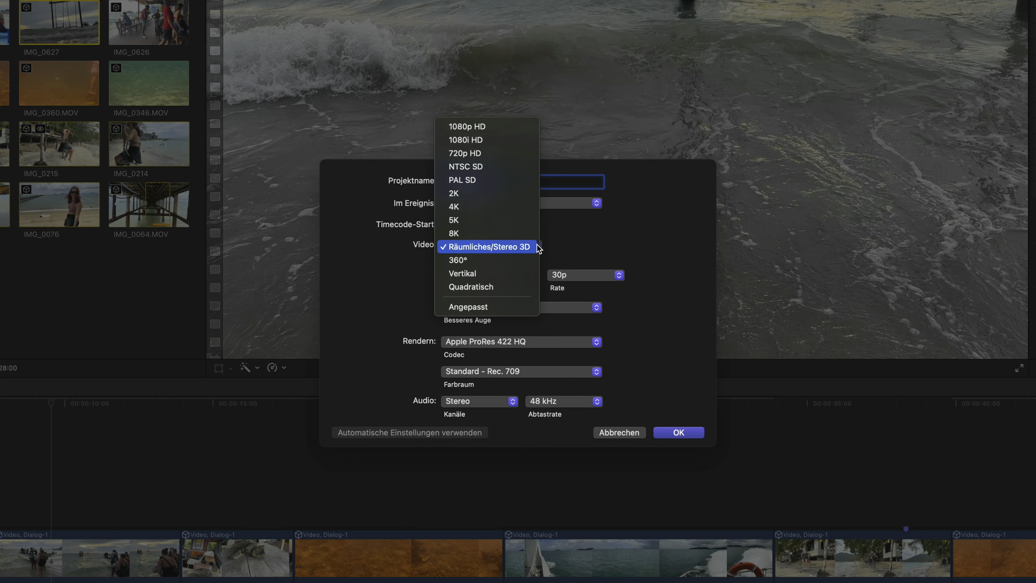
left_click(528, 247)
left_click(516, 281)
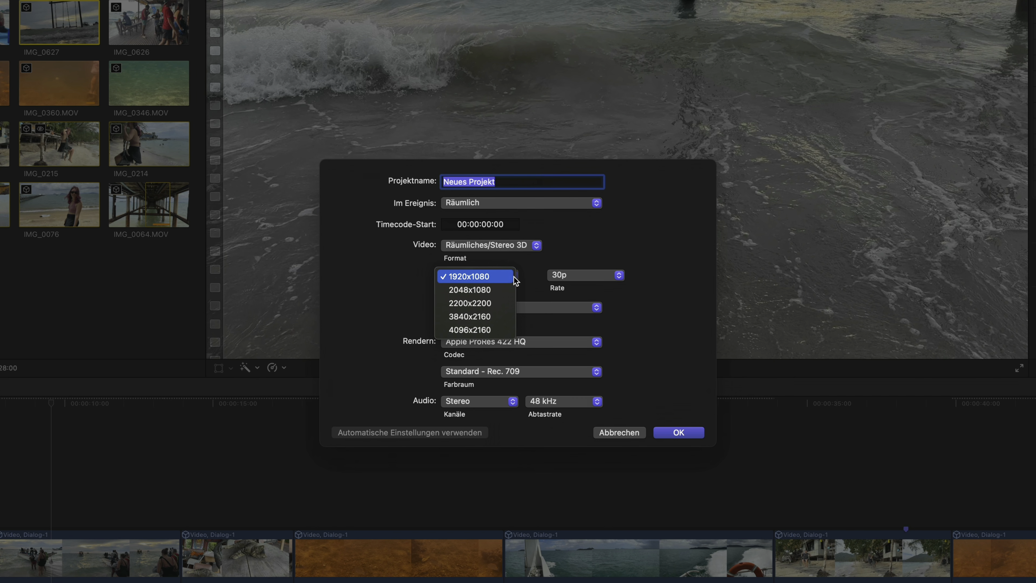
left_click(577, 282)
left_click(655, 288)
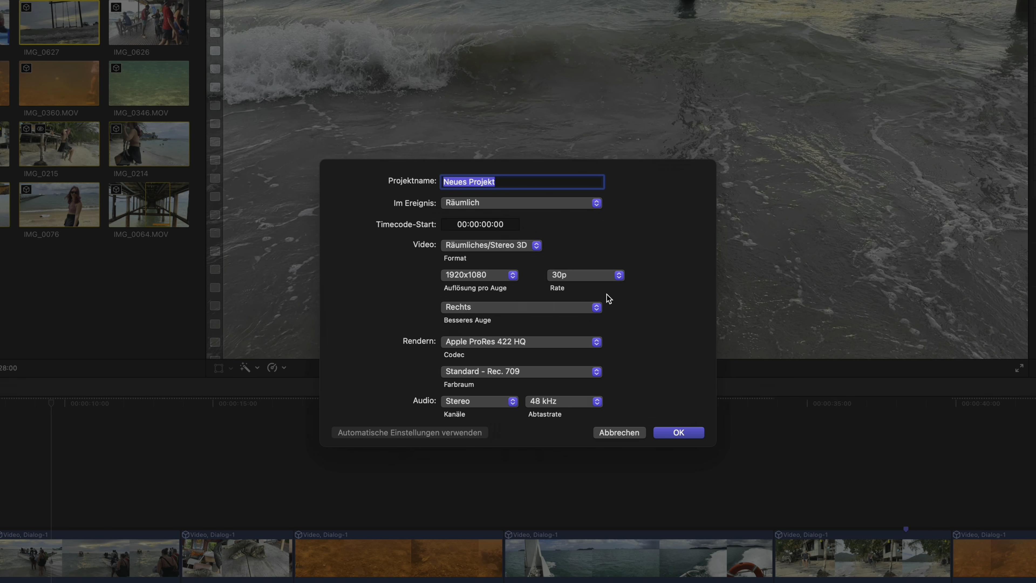
- Review the per-eye resolution, Besseres Auge and audio channel choices in the new project's settings and cancel the project
left_click(513, 276)
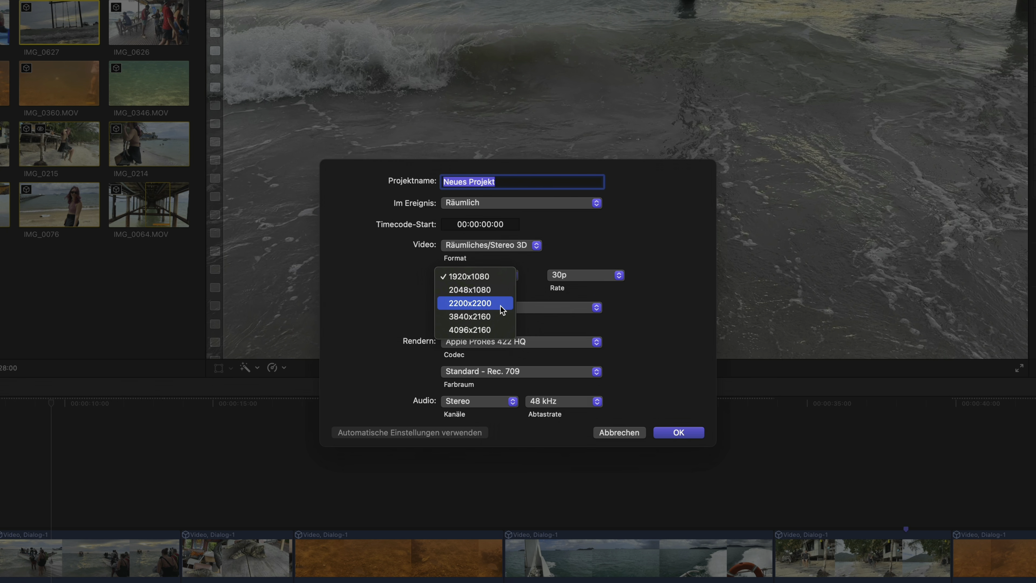
left_click(683, 310)
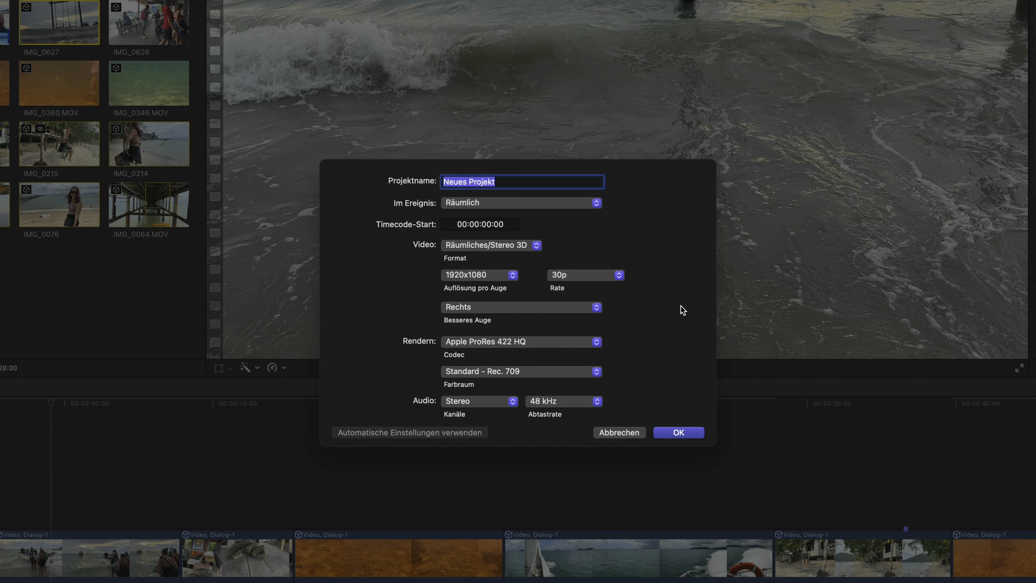
left_click(597, 308)
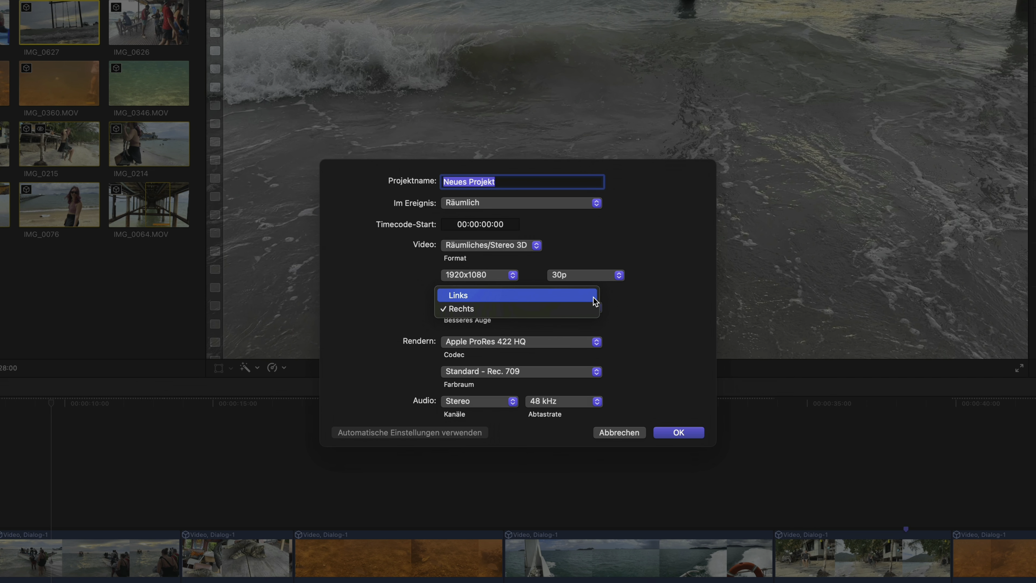
left_click(650, 318)
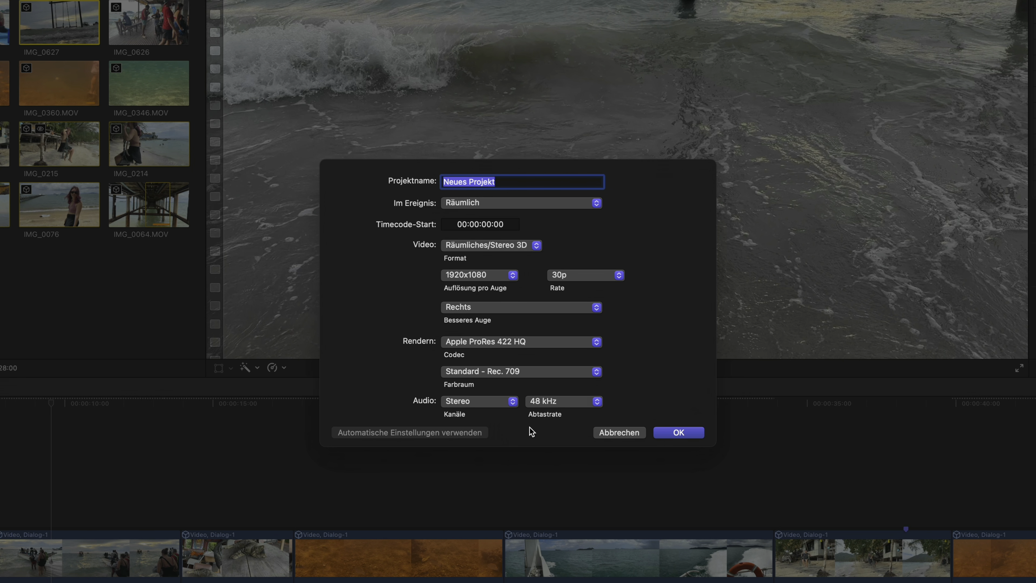
left_click(513, 406)
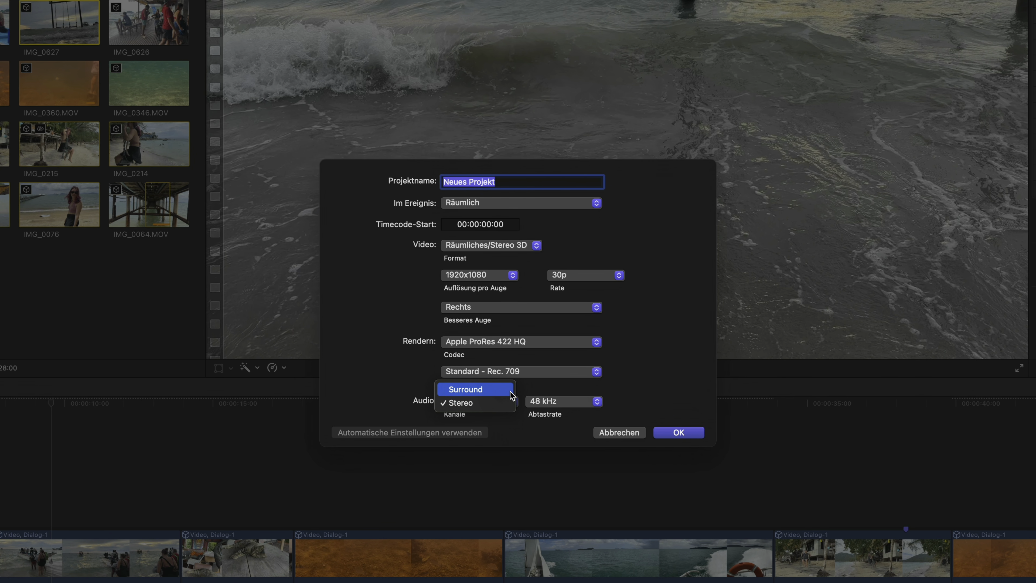
left_click(539, 425)
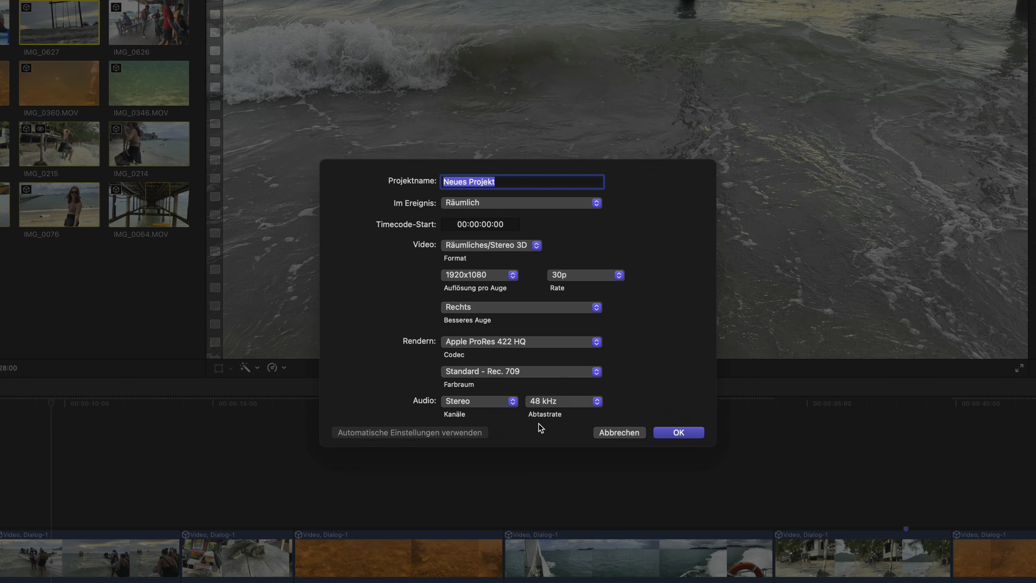
left_click(617, 434)
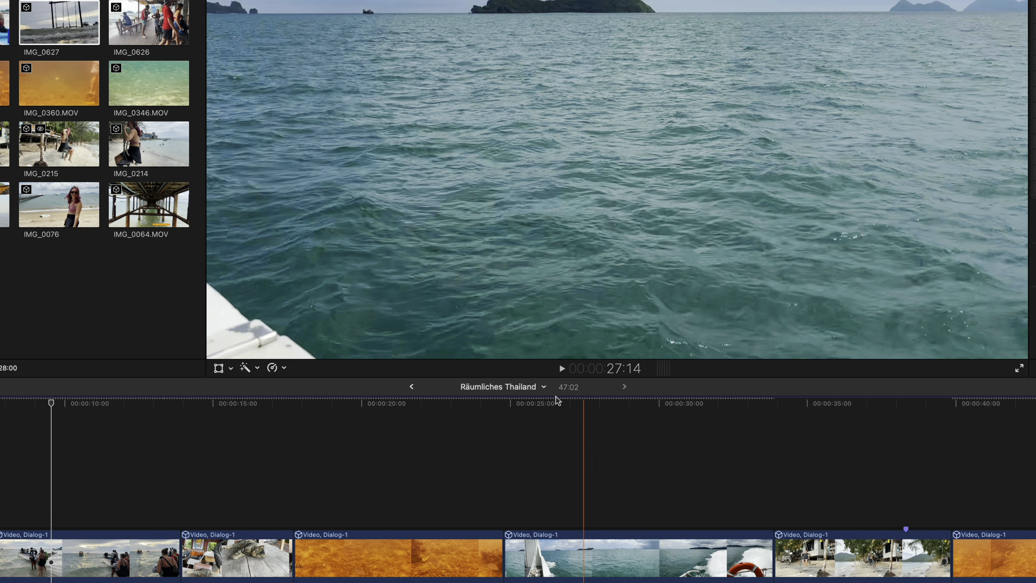
- Start a new project in the Räumlich event, view its custom settings and return to the automatic settings
left_click(44, 18)
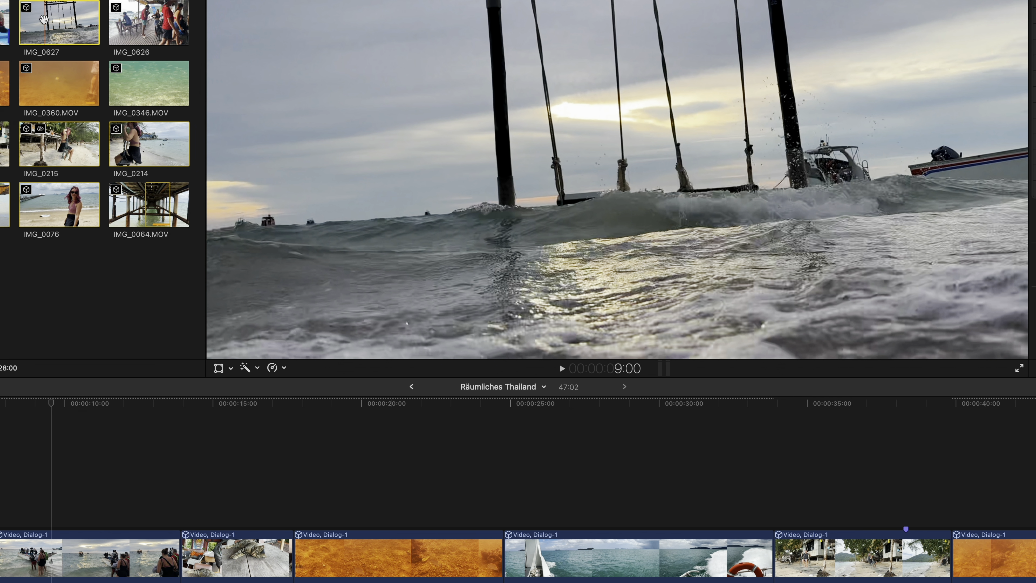
key("super+n")
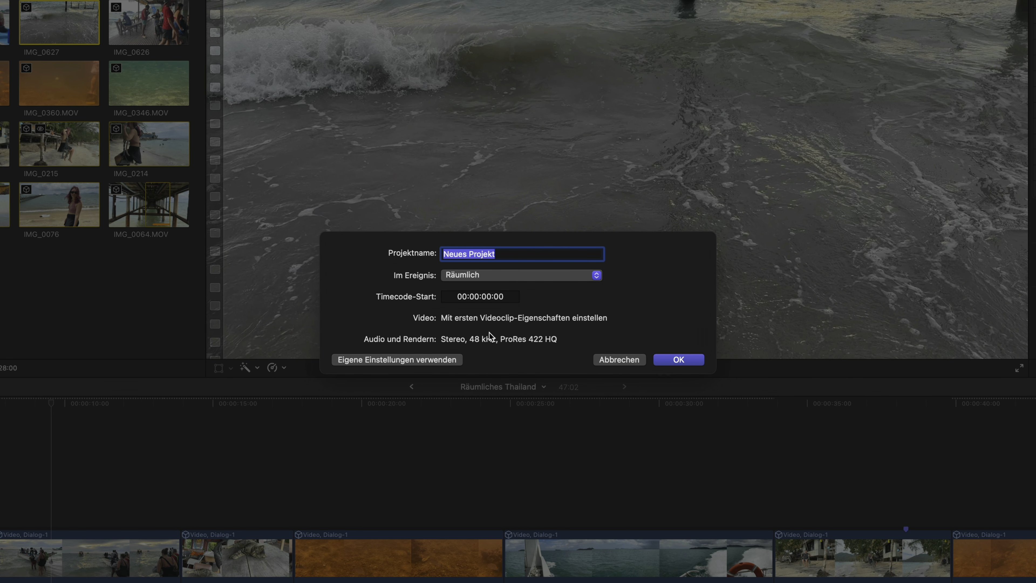
left_click(430, 360)
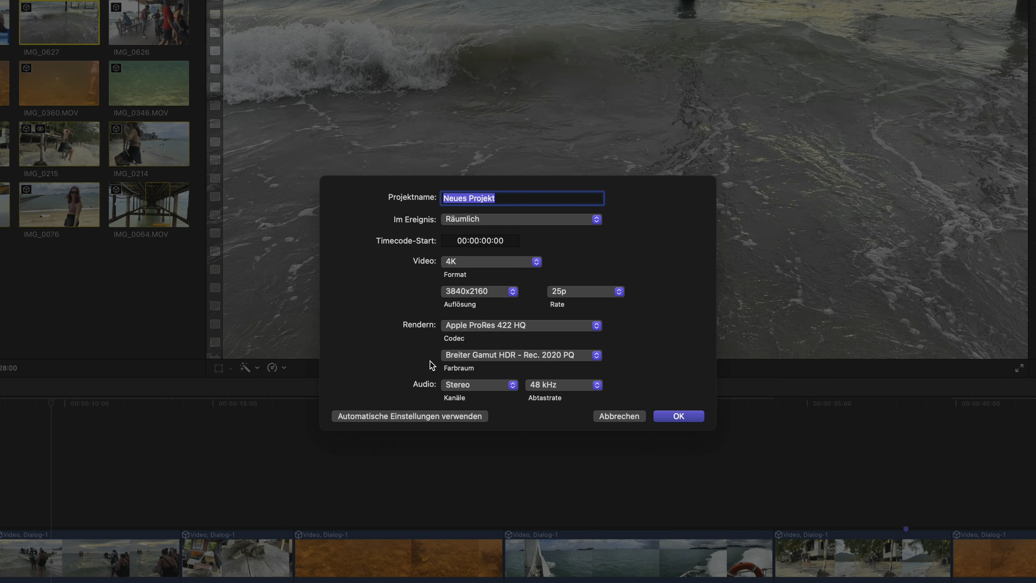
left_click(393, 417)
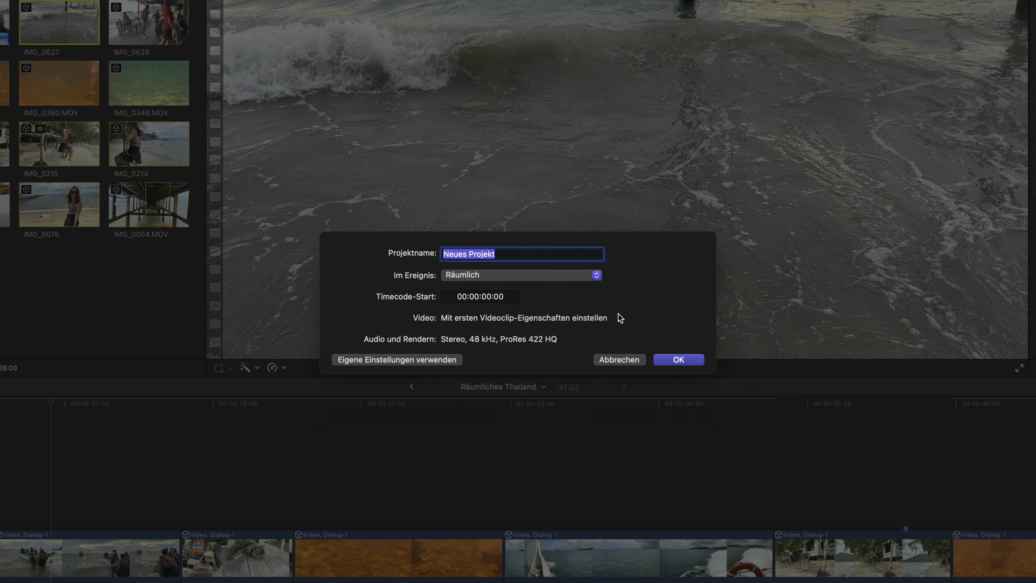
- Try the Räumliches/Stereo 3D video format in the custom project settings and switch back to automatic settings
left_click(375, 359)
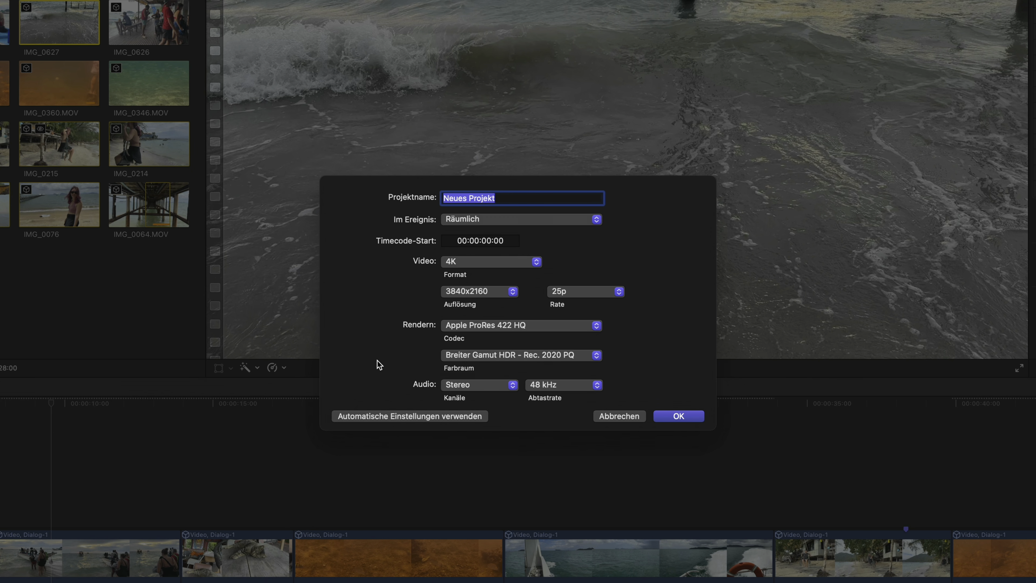
left_click(521, 263)
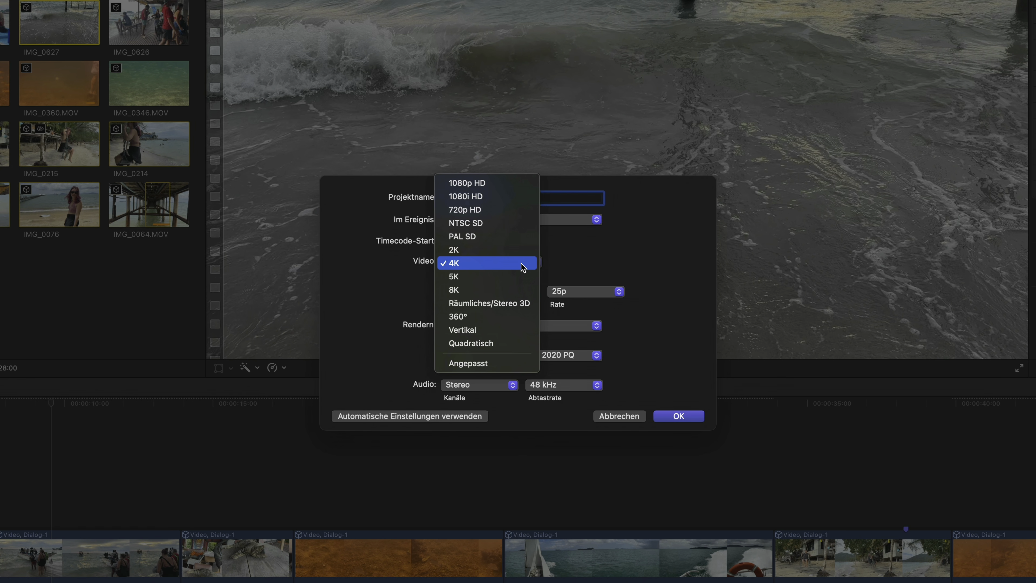
left_click(444, 307)
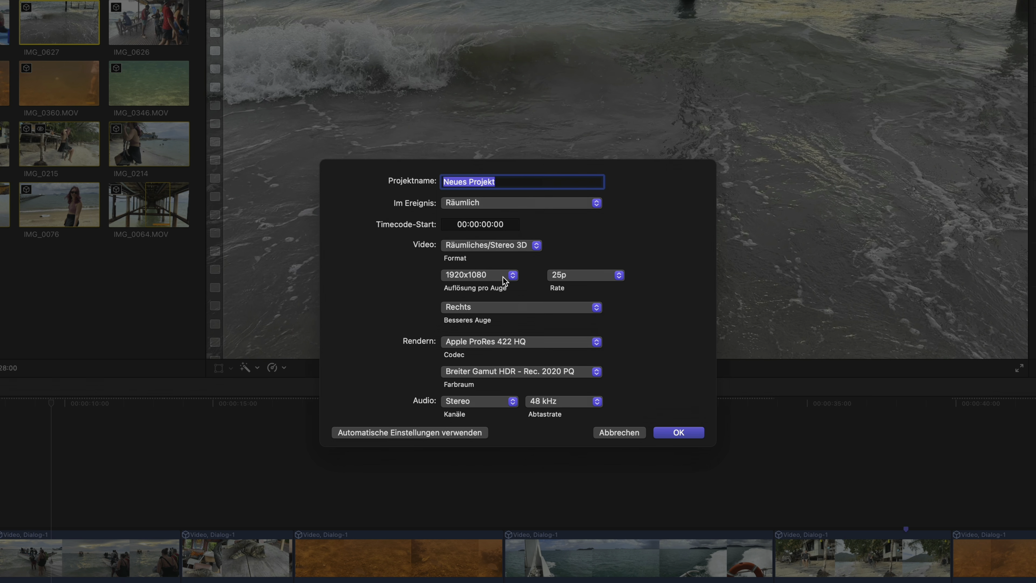
left_click(393, 434)
- Name the new project "Räumliche Clips" and create it with the automatic settings
type("R")
type("liche Clips")
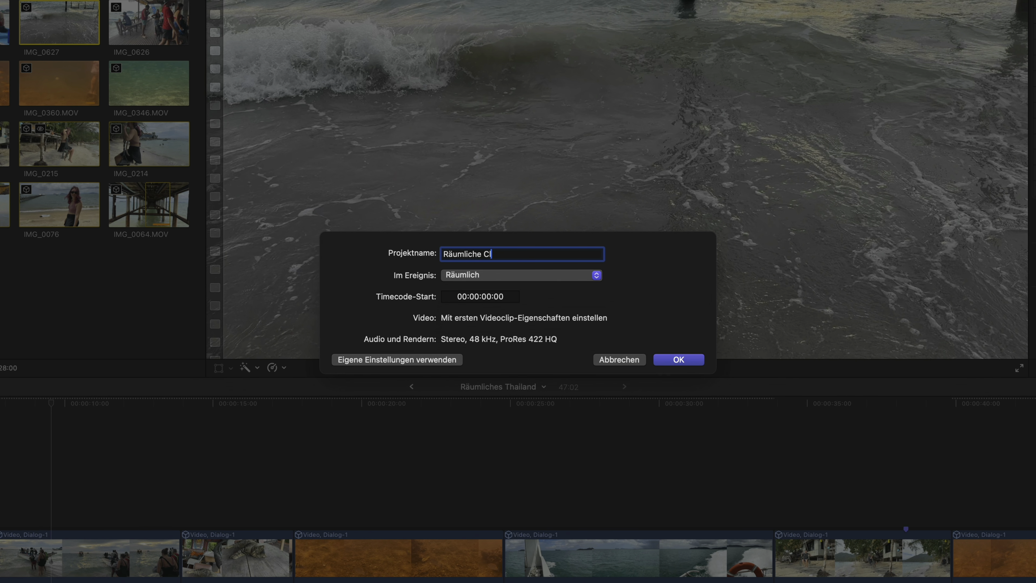
key("Return")
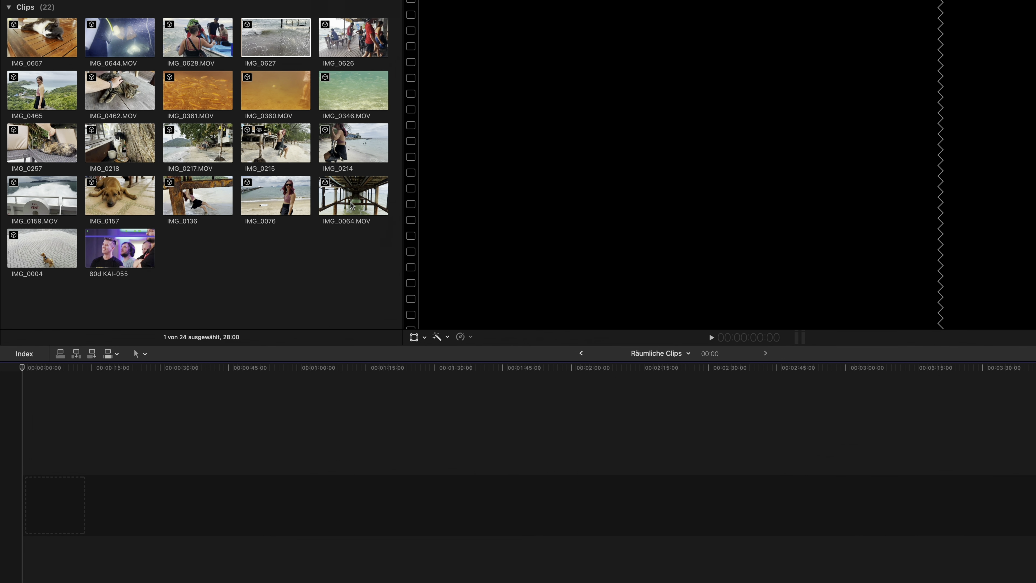
- Append the marked range of the clip IMG_0064.MOV to the empty timeline of the Räumliche Clips project
left_click(352, 206)
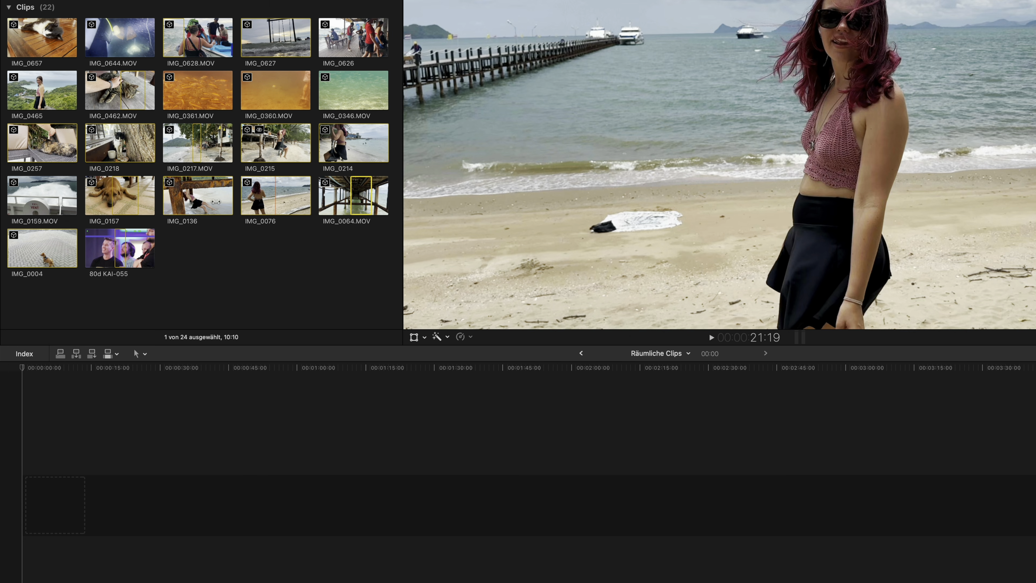
key("e")
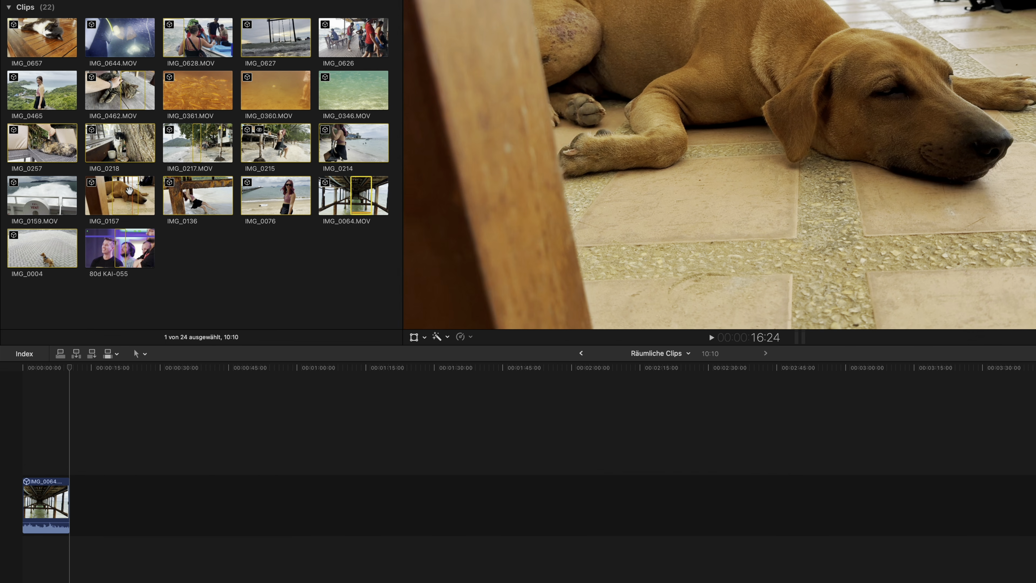
- Append the marked range of the clip IMG_0157 to the timeline and fit the whole project in view
left_click(129, 191)
key("e")
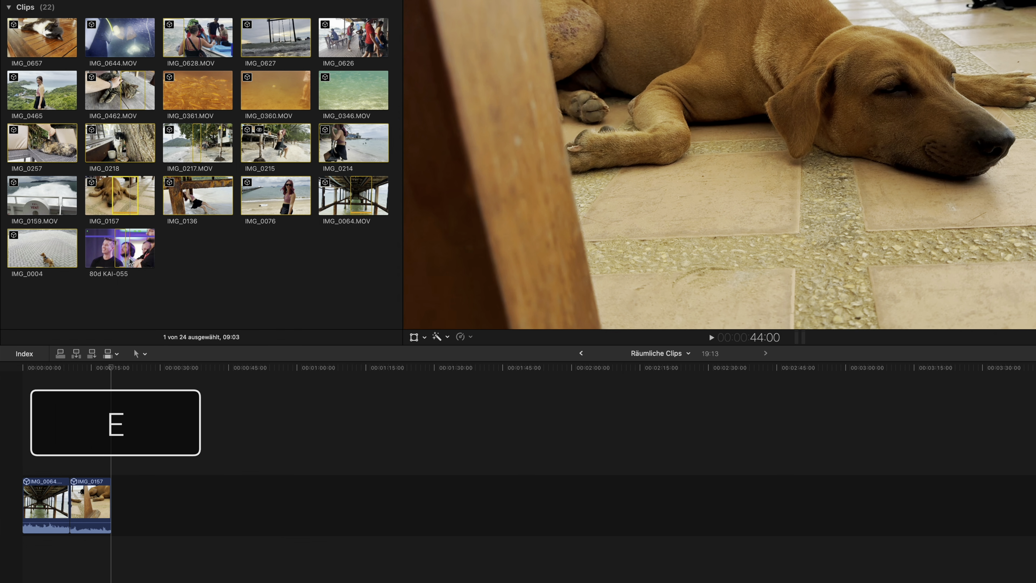
key("shift+z")
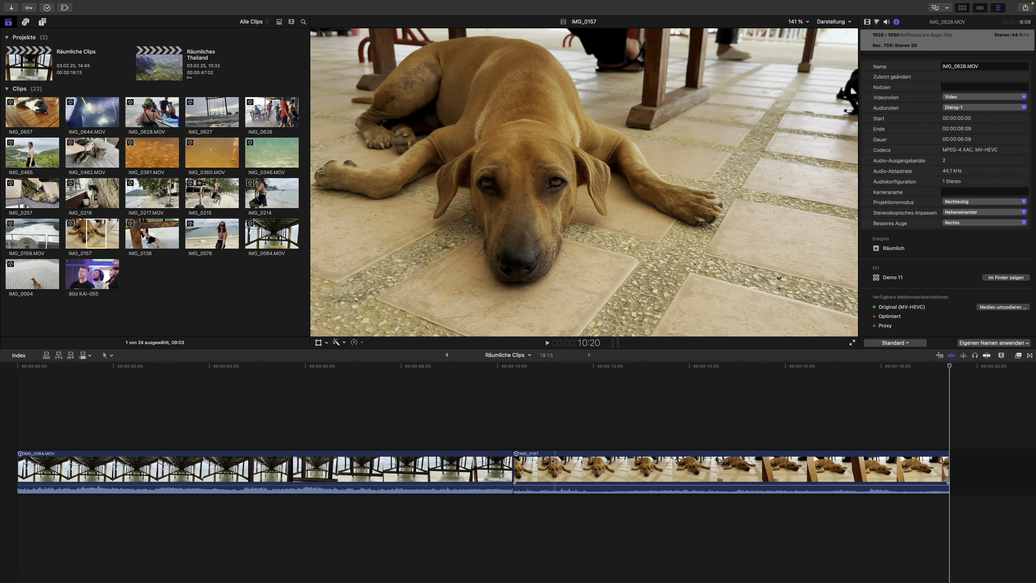
- Try the default transition on the cut between IMG_0064.MOV and IMG_0157 and remove it again
left_click(512, 462)
left_click(509, 462)
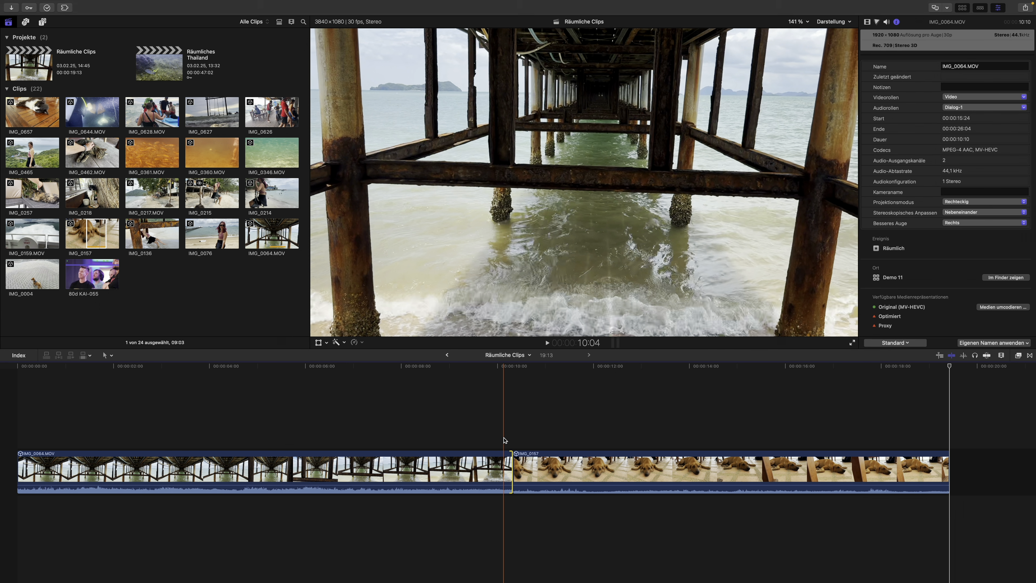
key("super+t")
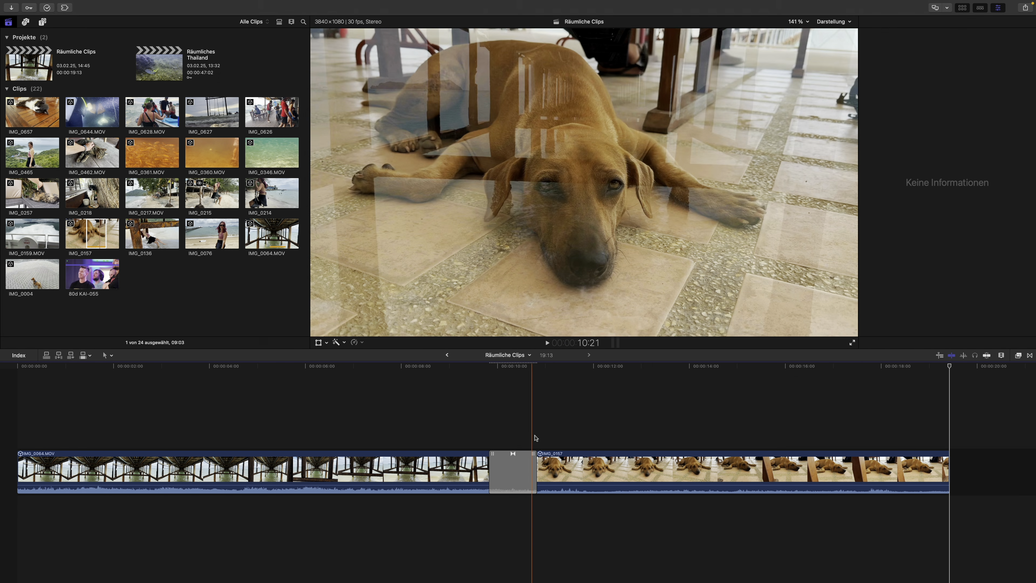
left_click(514, 464)
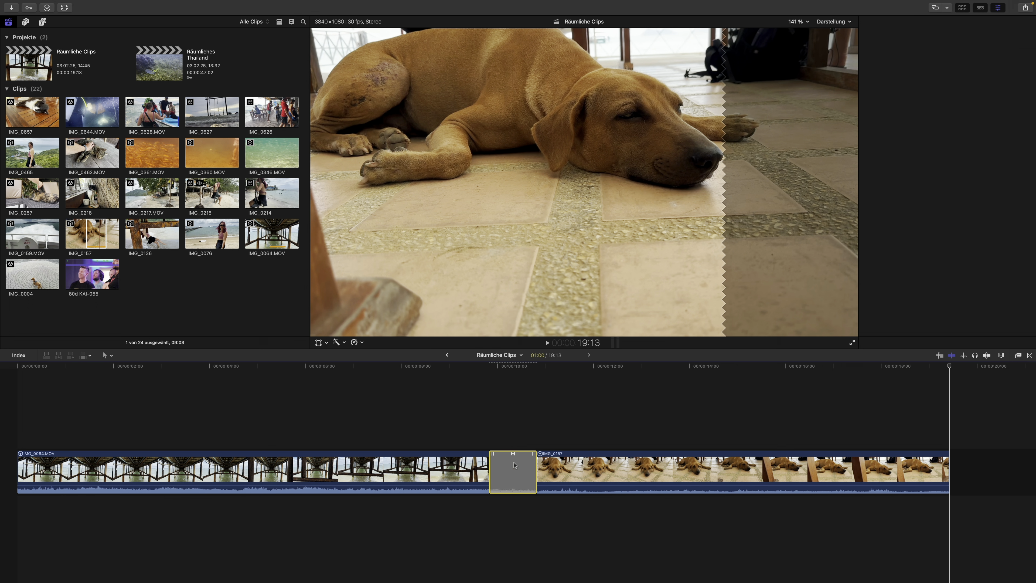
key("Delete")
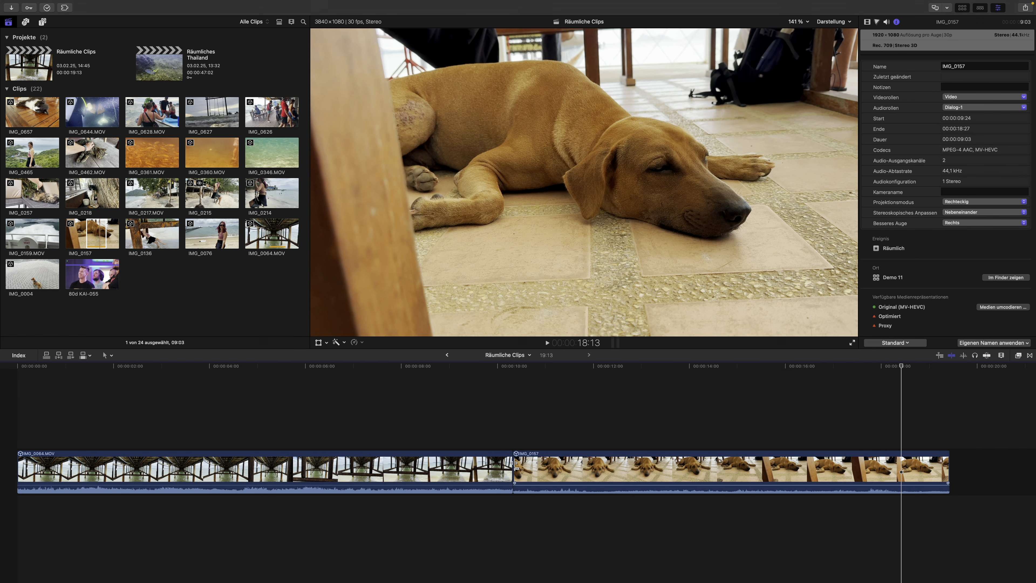
- Select the IMG_0157 clip in the timeline and examine its stereoscopic and other video properties
left_click(592, 469)
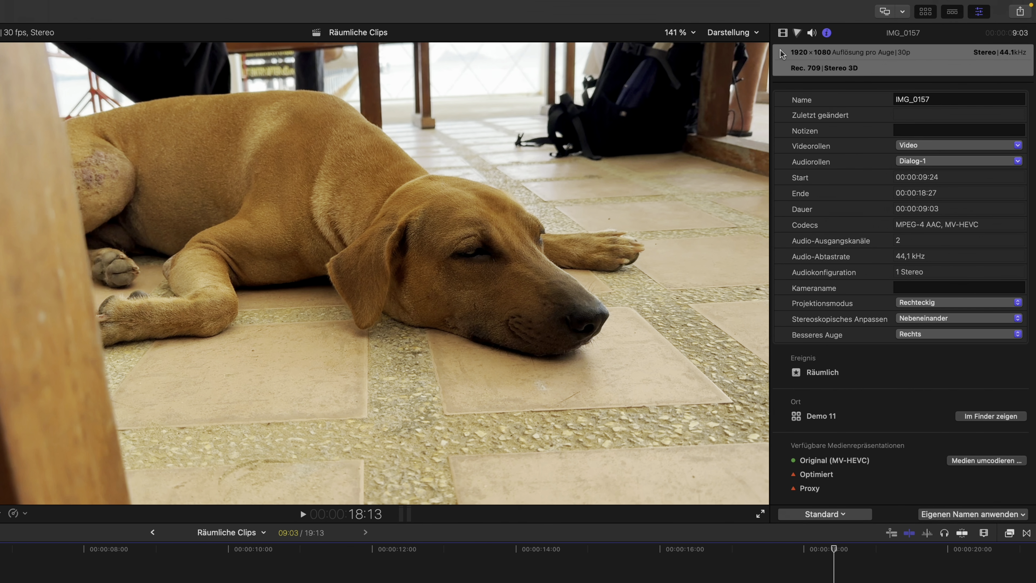
left_click(783, 33)
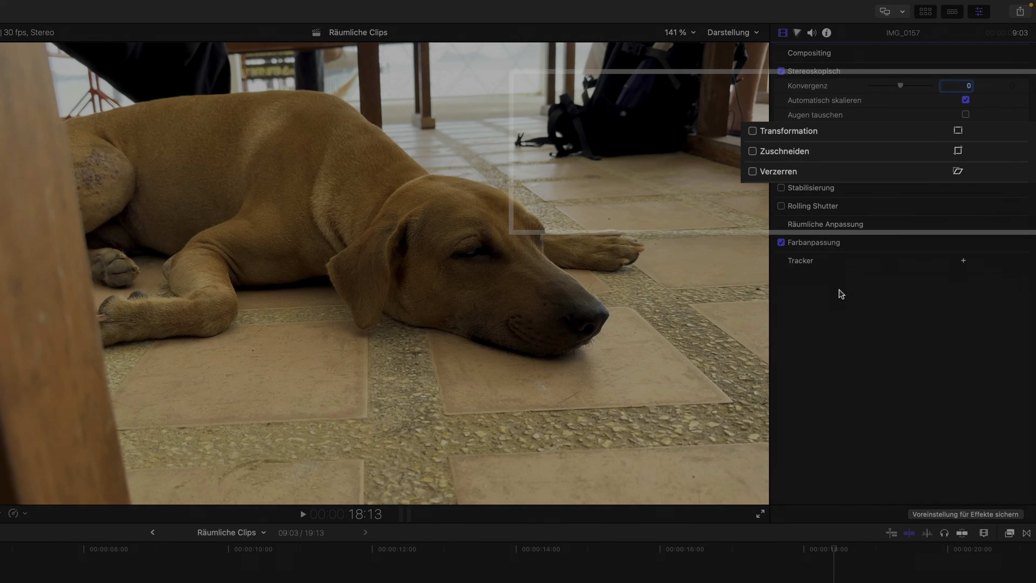
mouse_move(798, 173)
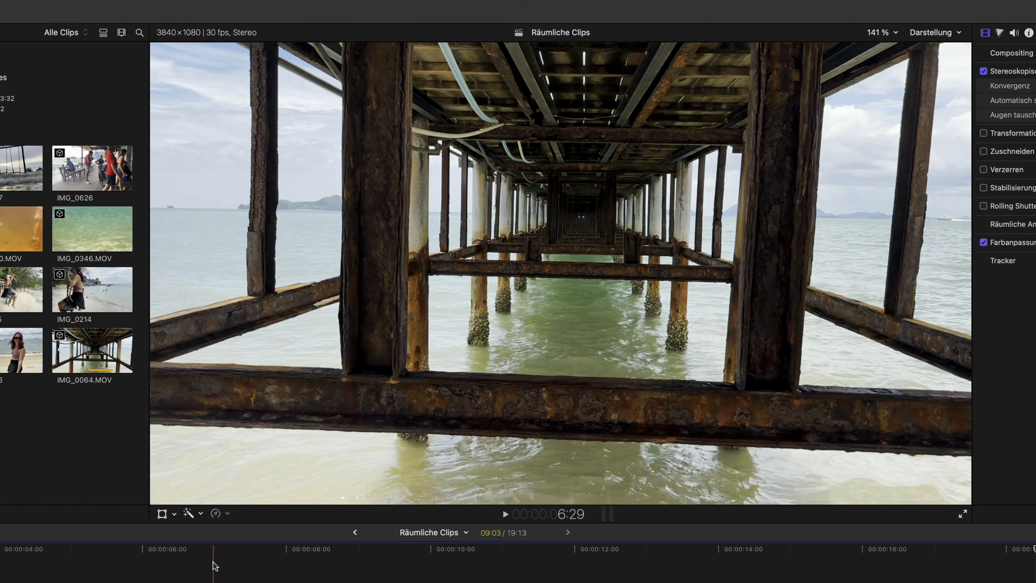
- Examine the source clips IMG_0064.MOV, IMG_0626 and IMG_0462.MOV from the Räumlich event
left_click(192, 565)
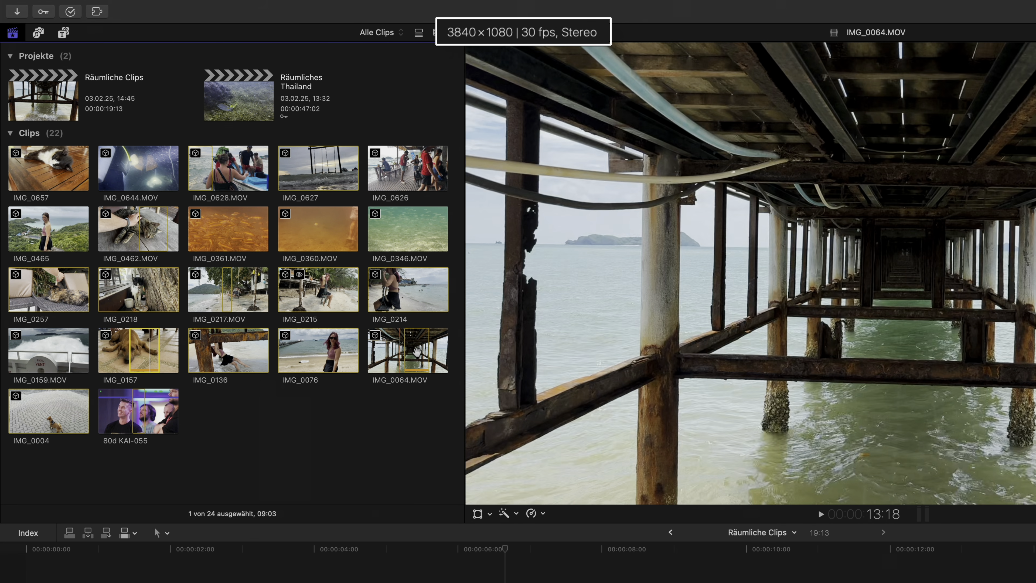
left_click(416, 352)
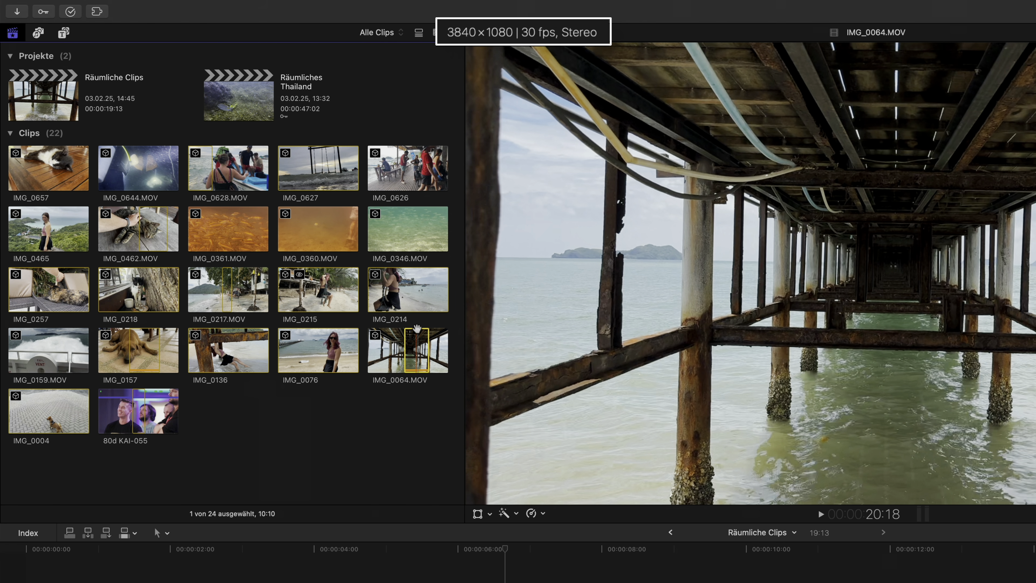
left_click(416, 168)
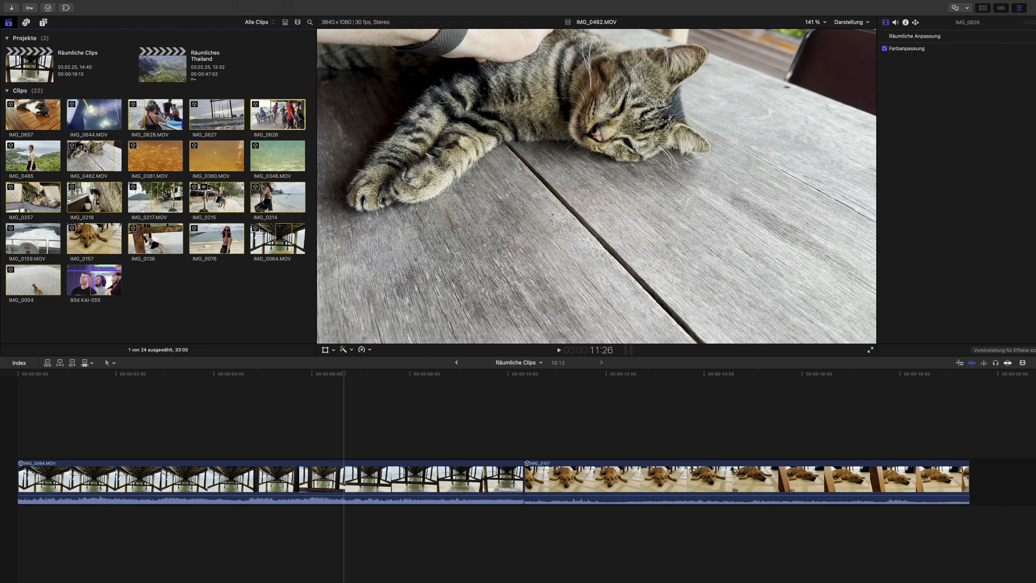
left_click(85, 151)
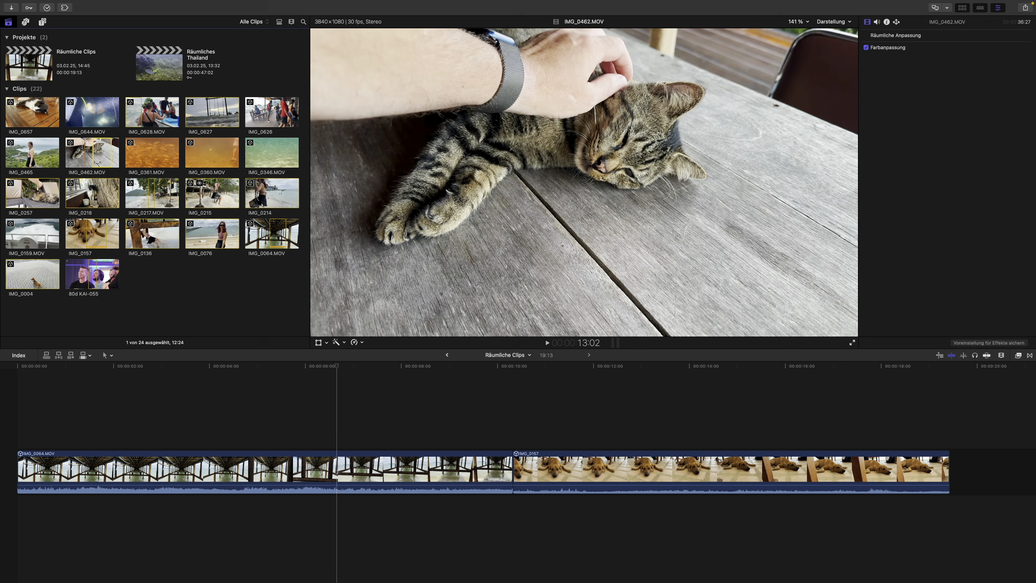
- Review several moments of IMG_0064.MOV in the timeline with a brief playback and park the playhead at 8:23
left_click(344, 443)
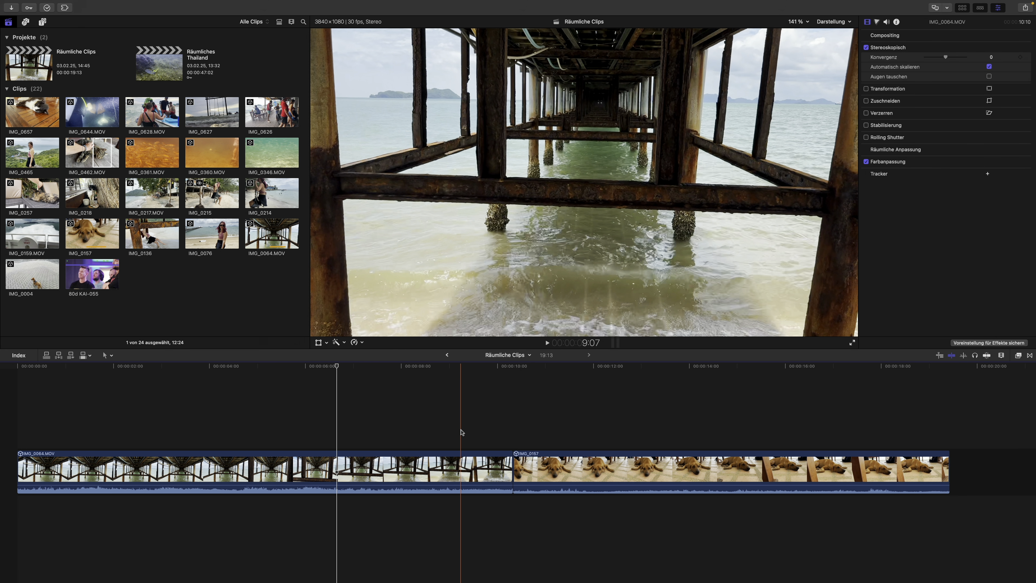
left_click(454, 424)
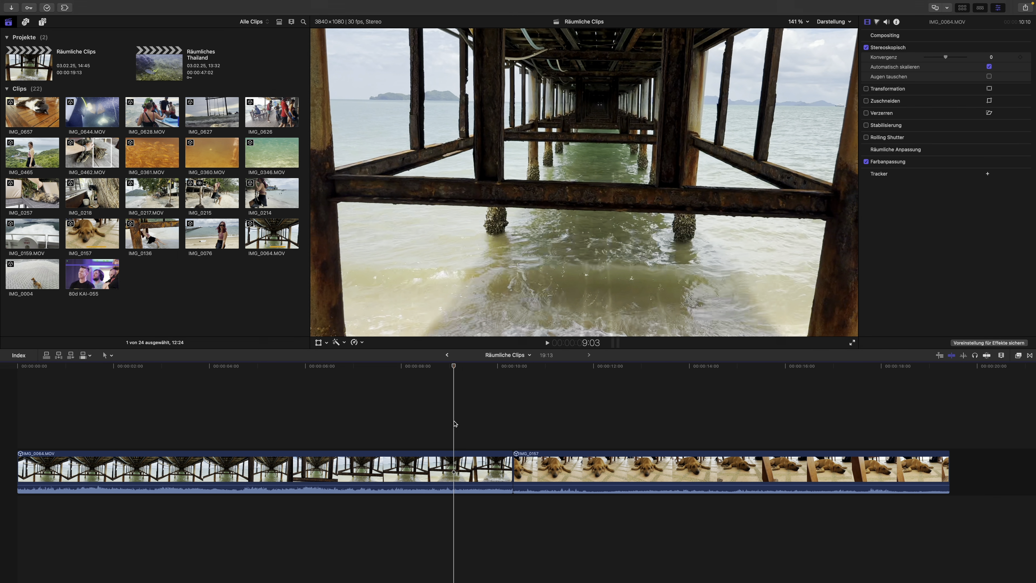
key("space")
key("space")
left_click(303, 406)
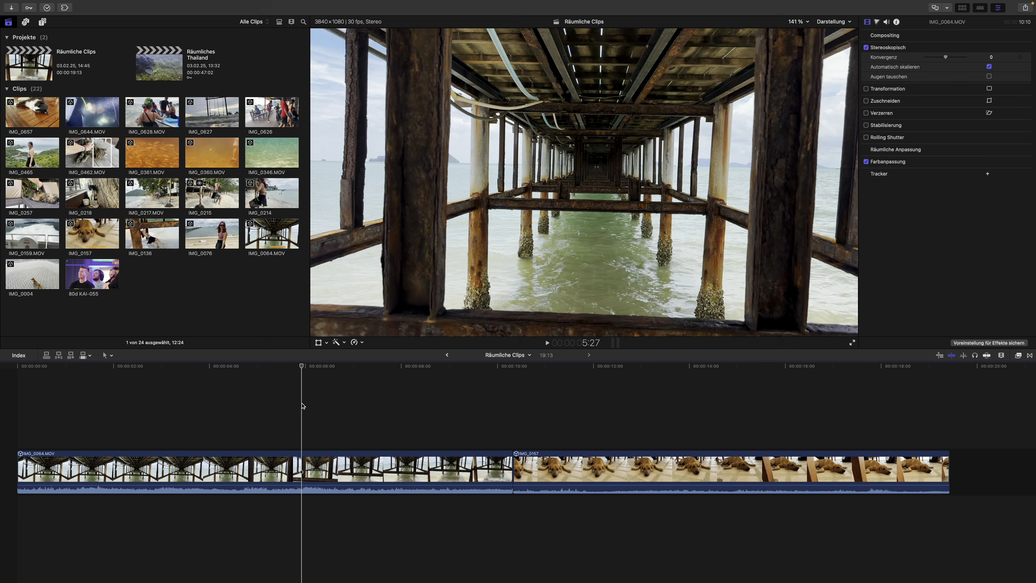
left_click(473, 416)
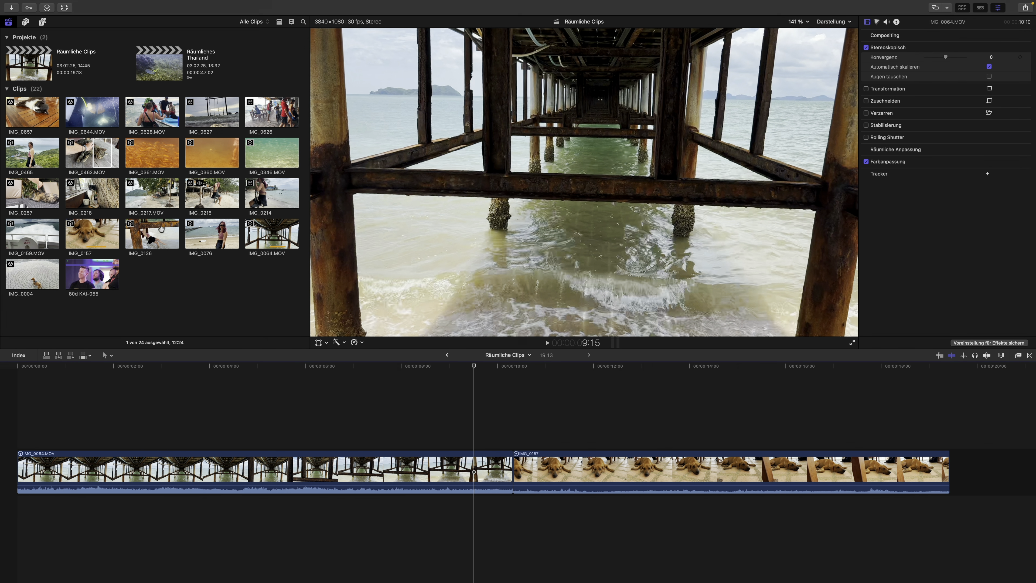
left_click(440, 386)
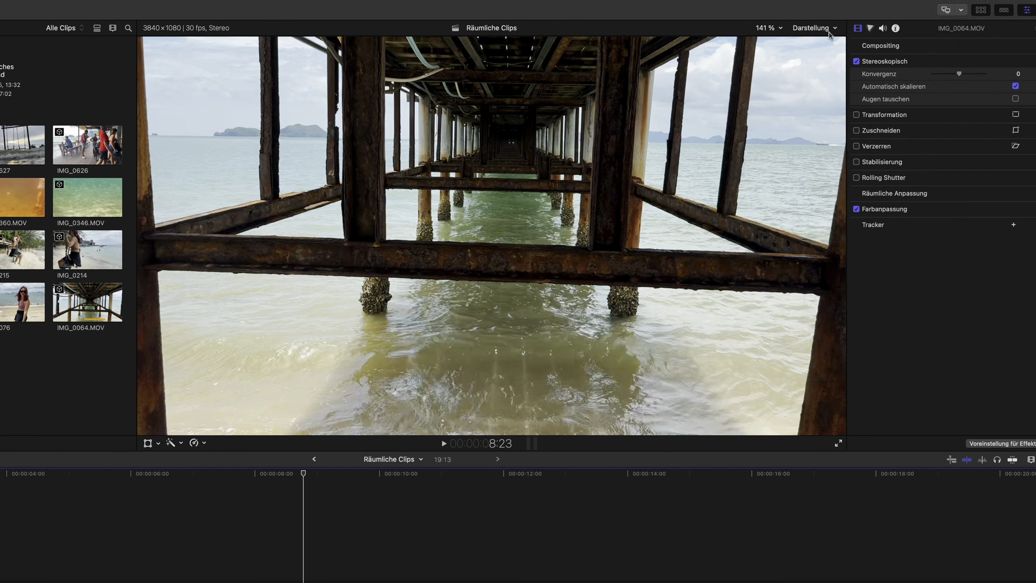
- Show the 360° viewer, look through its stereoscopic display options and hide it again
left_click(830, 23)
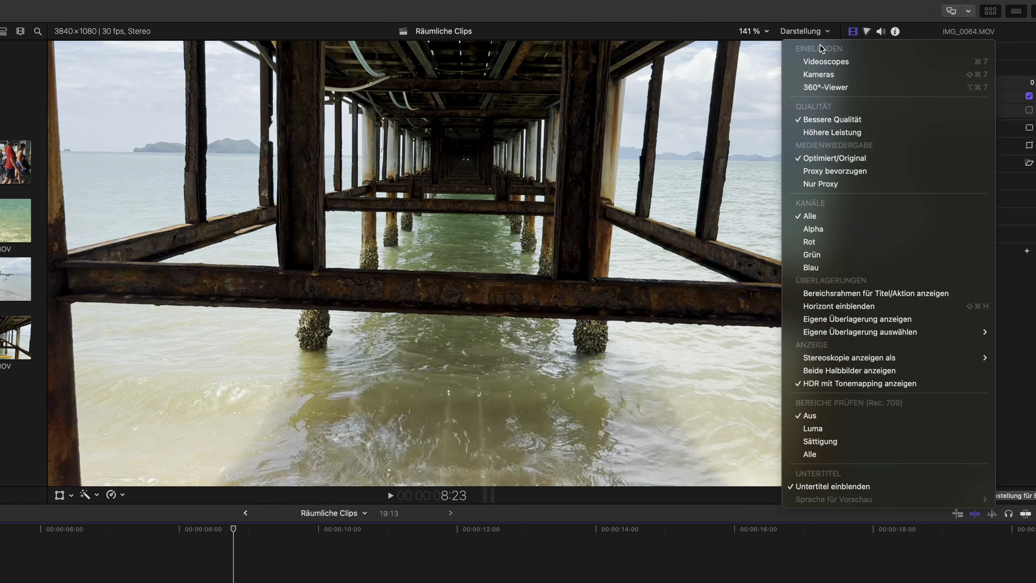
left_click(826, 90)
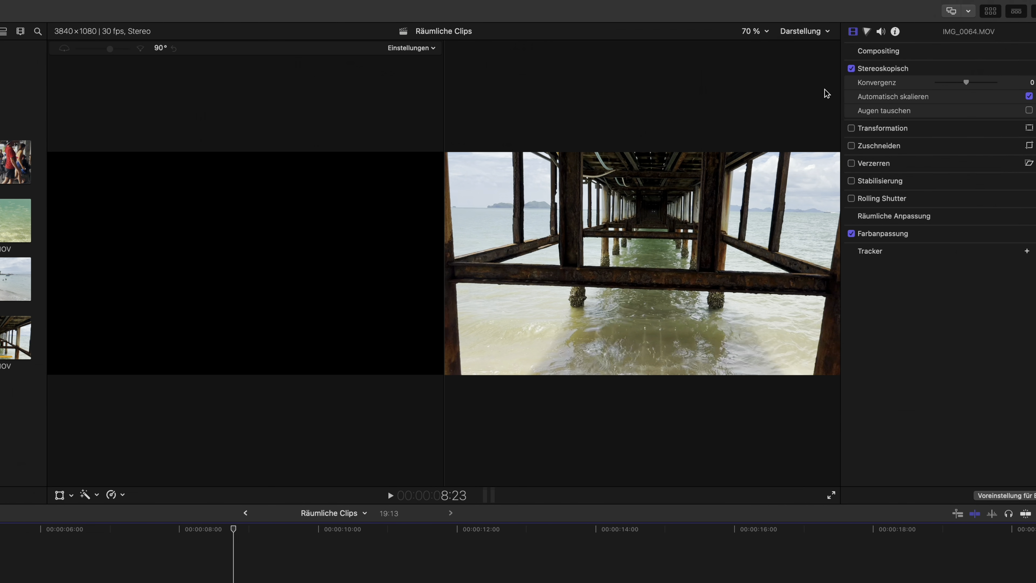
left_click(412, 48)
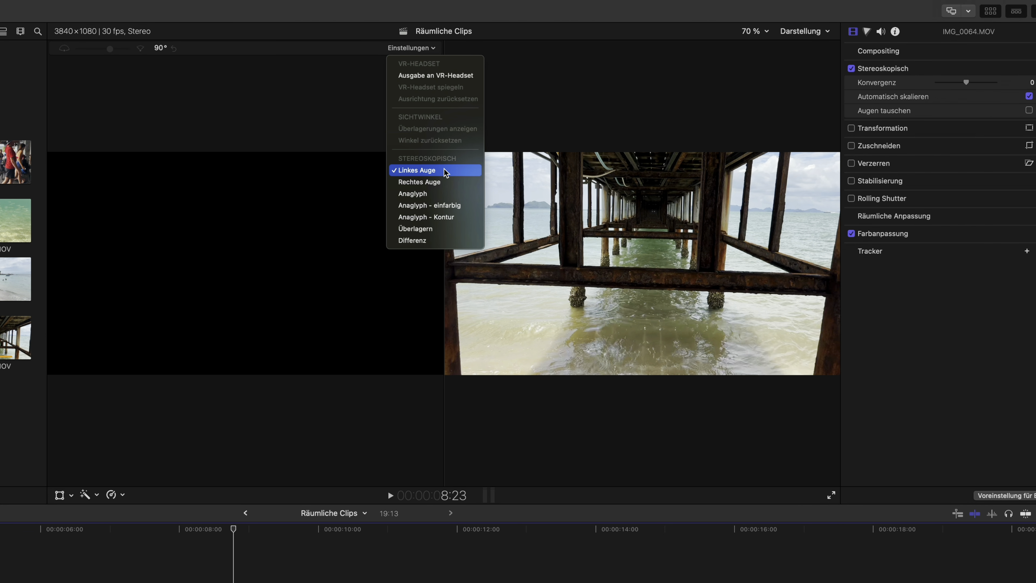
left_click(526, 105)
left_click(806, 32)
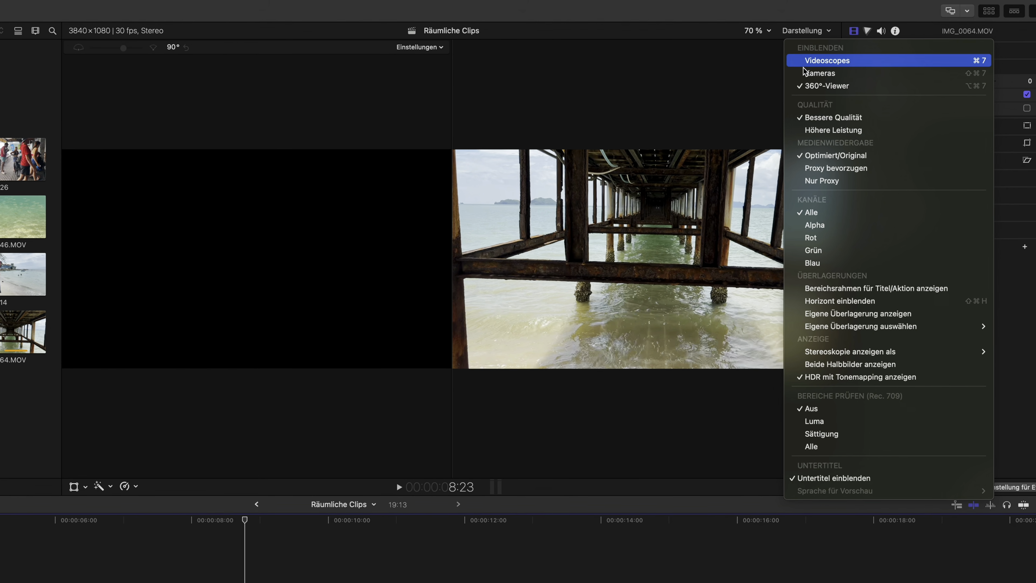
left_click(816, 86)
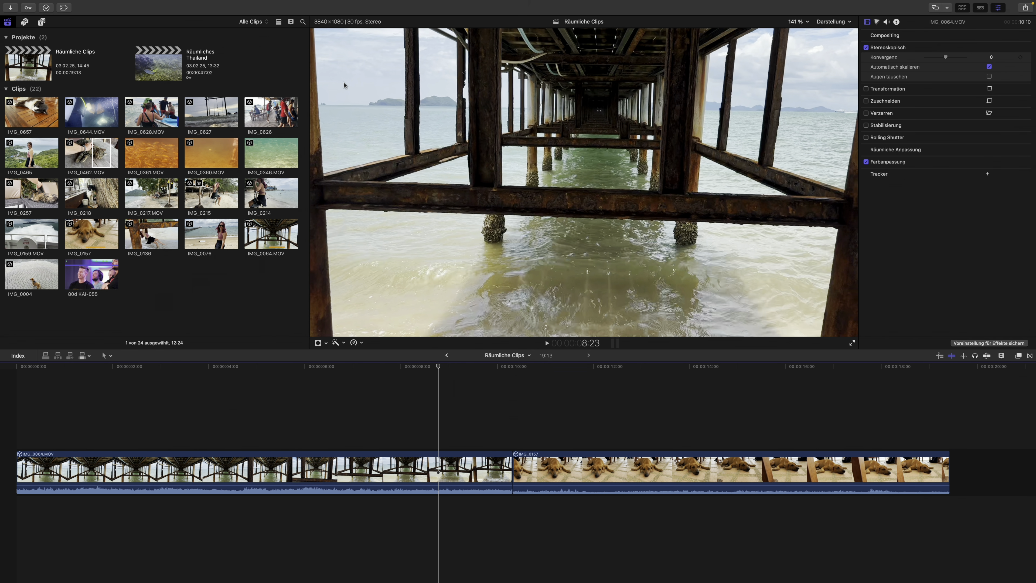
- Open the Räumliches Thailand project, go to 26:16 in the boat clip and show the stereoscopy as Anaglyph
double_click(166, 74)
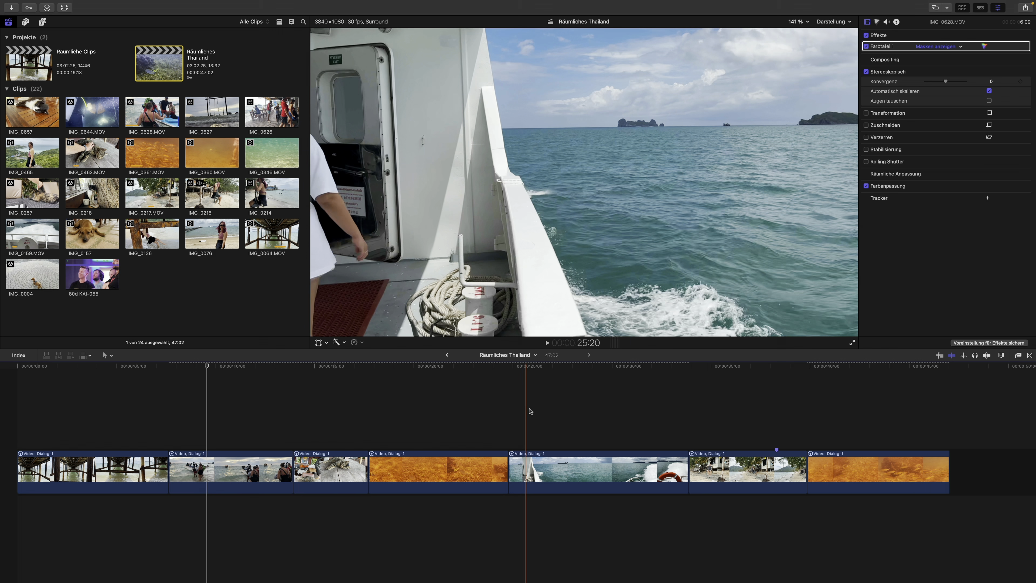
left_click(544, 408)
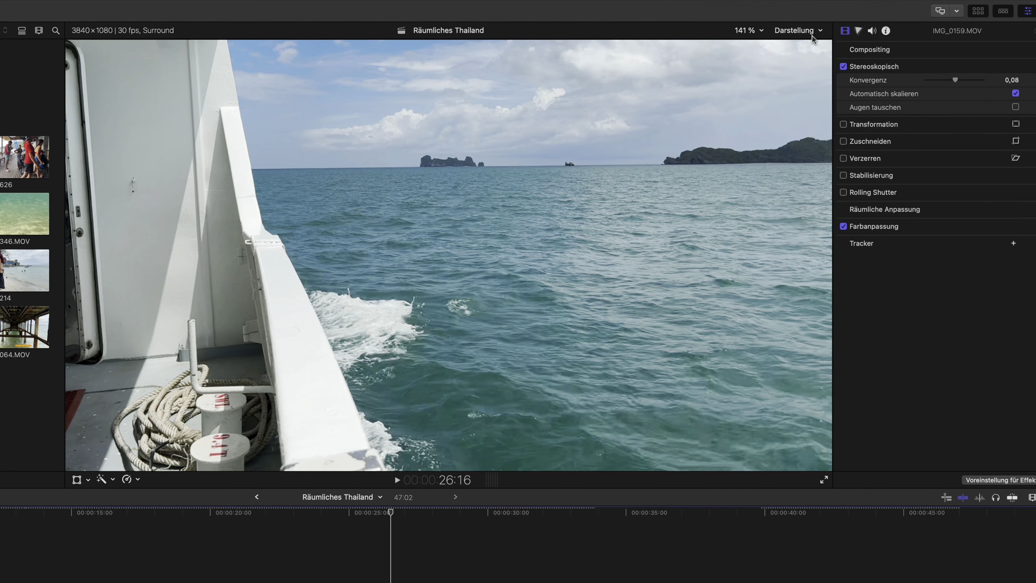
left_click(813, 35)
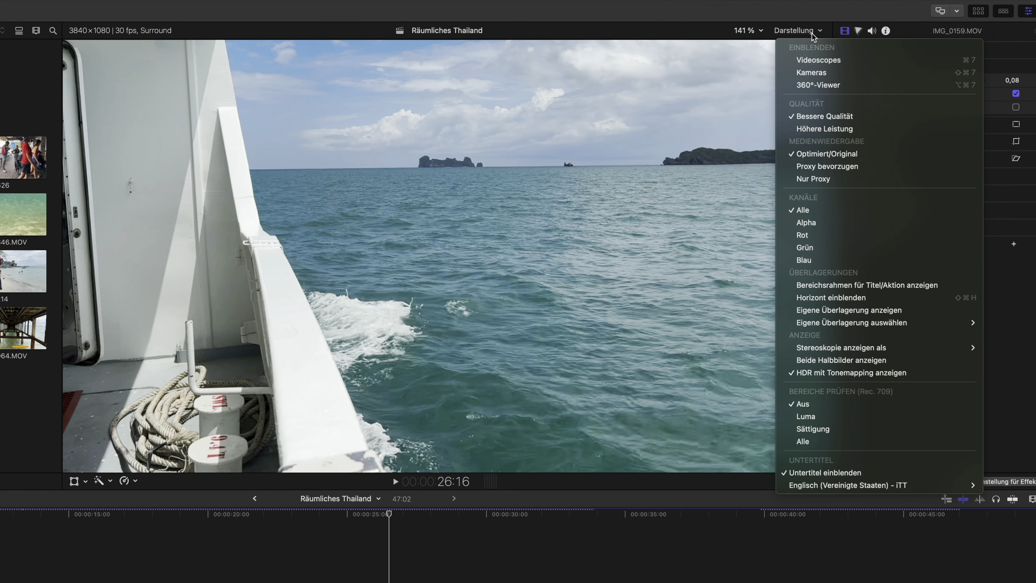
mouse_move(813, 351)
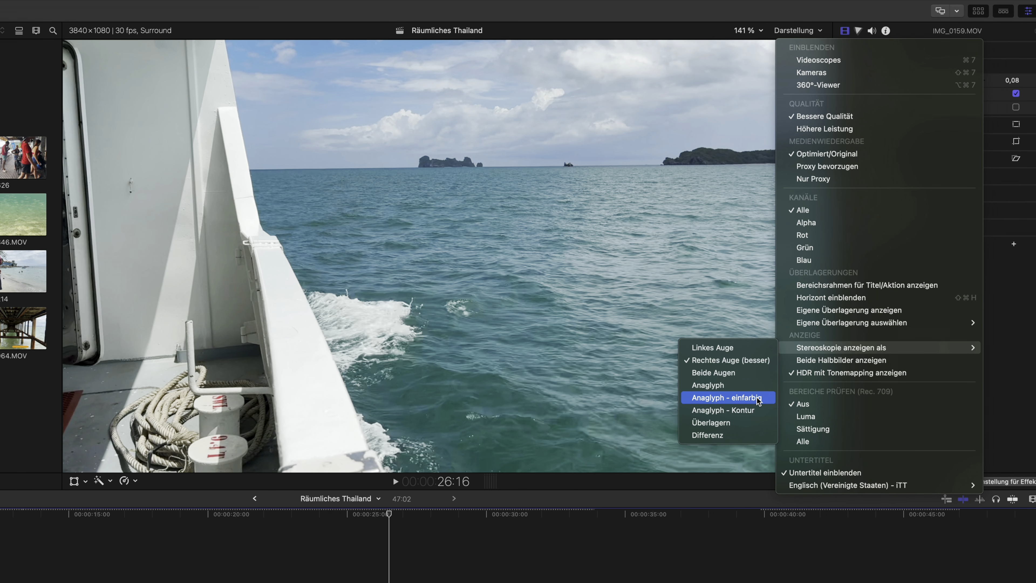
left_click(756, 388)
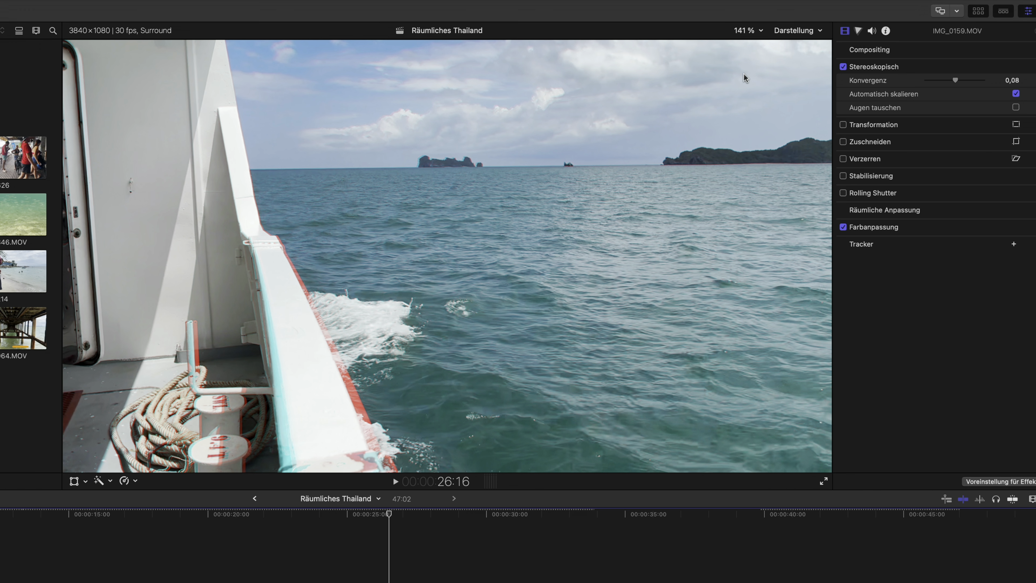
- Switch the stereoscopic display to Anaglyph – einfarbig and on to Anaglyph – Kontur
left_click(798, 31)
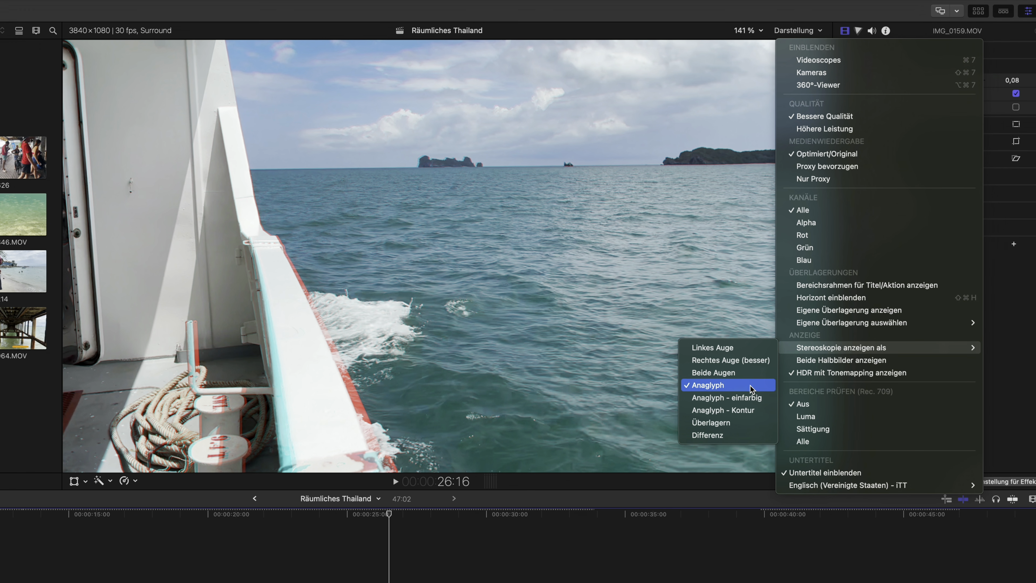
left_click(745, 398)
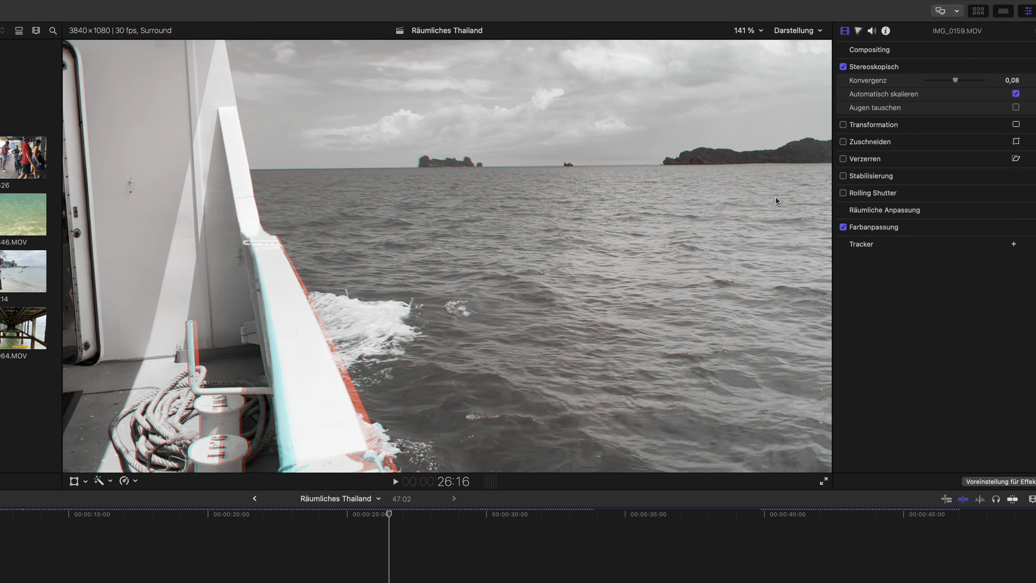
left_click(799, 32)
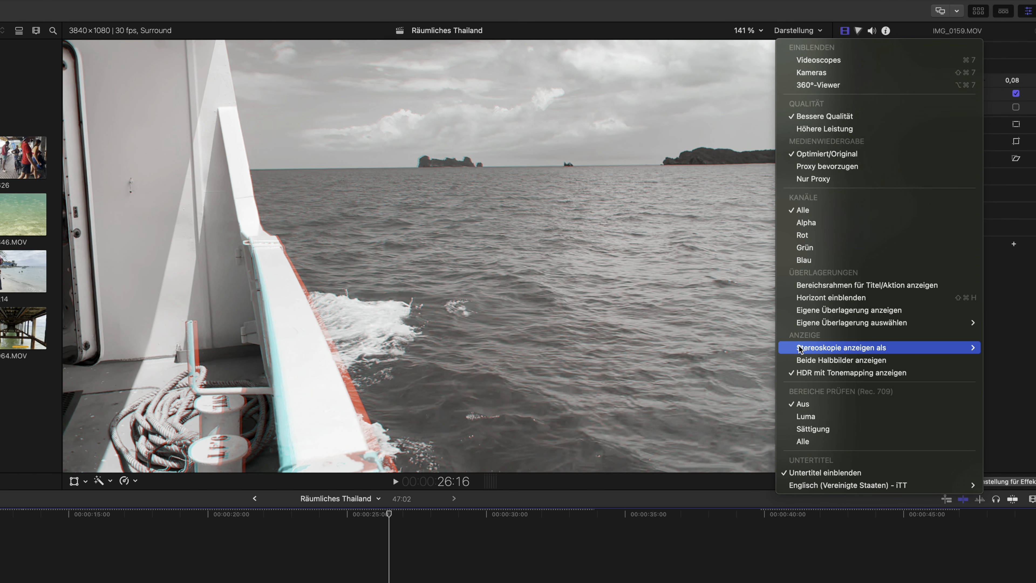
mouse_move(801, 347)
left_click(739, 410)
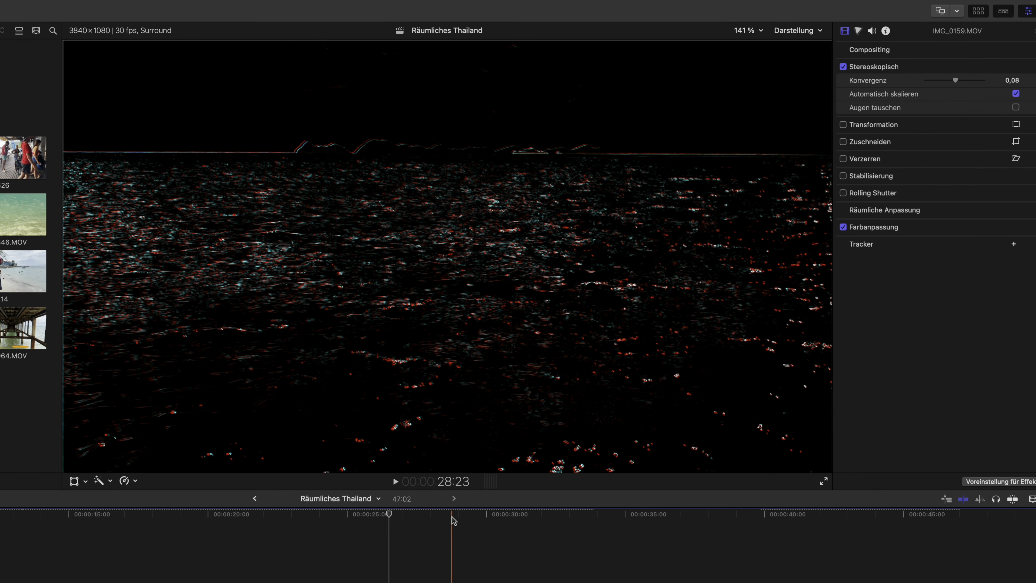
- Compare the stereoscopic display modes at 28:23, return to Anaglyph – Kontur and move the playhead to about 25:22
left_click(452, 515)
key("ctrl+alt+super+3")
key("ctrl+alt+super+4")
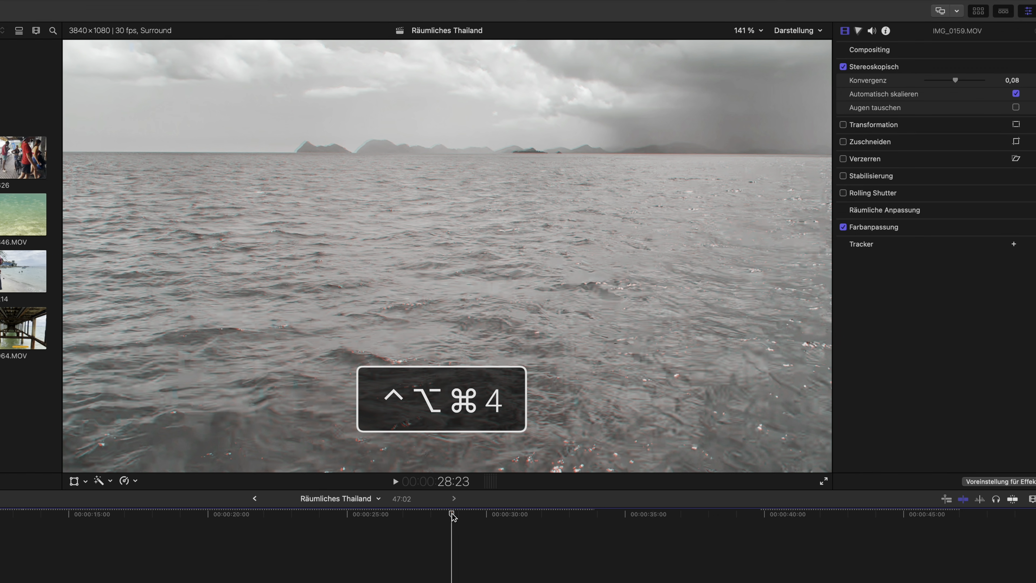
key("ctrl+alt+super+5")
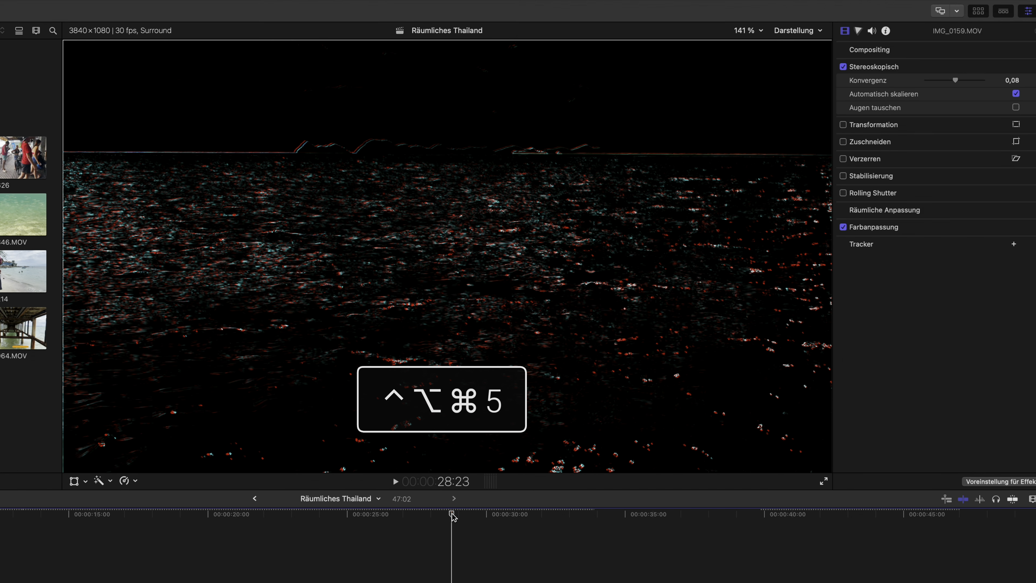
left_click(368, 522)
scroll(368, 526, "right", 2)
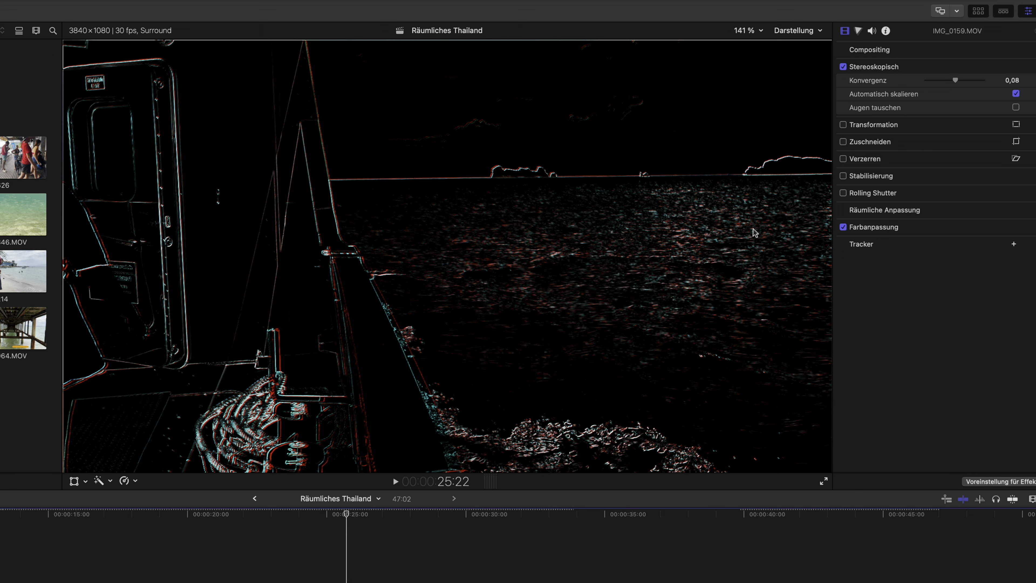
- Switch the stereoscopic display of the viewer to Beide Augen
left_click(800, 32)
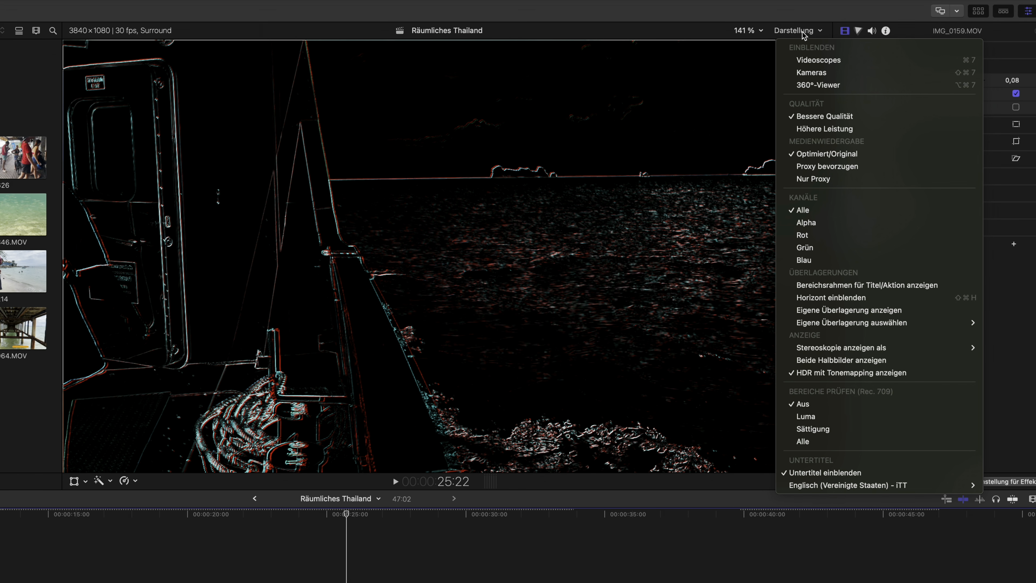
mouse_move(832, 347)
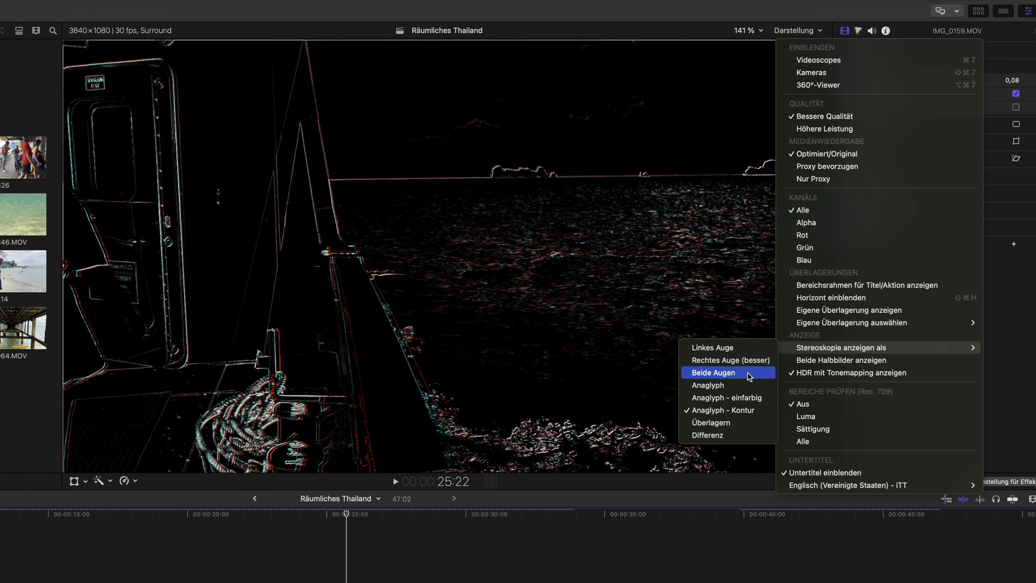
key("ctrl+alt+super")
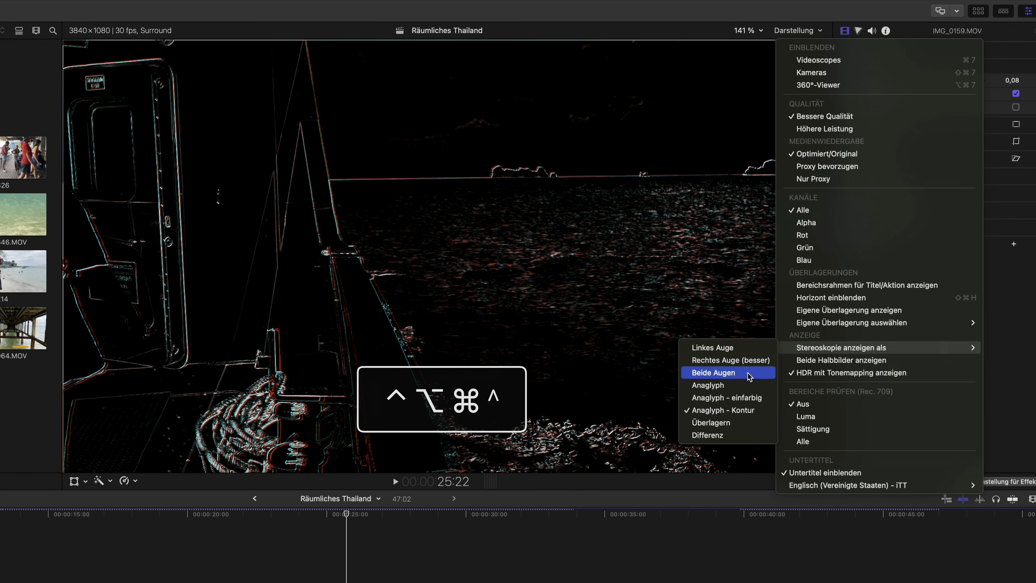
left_click(750, 373)
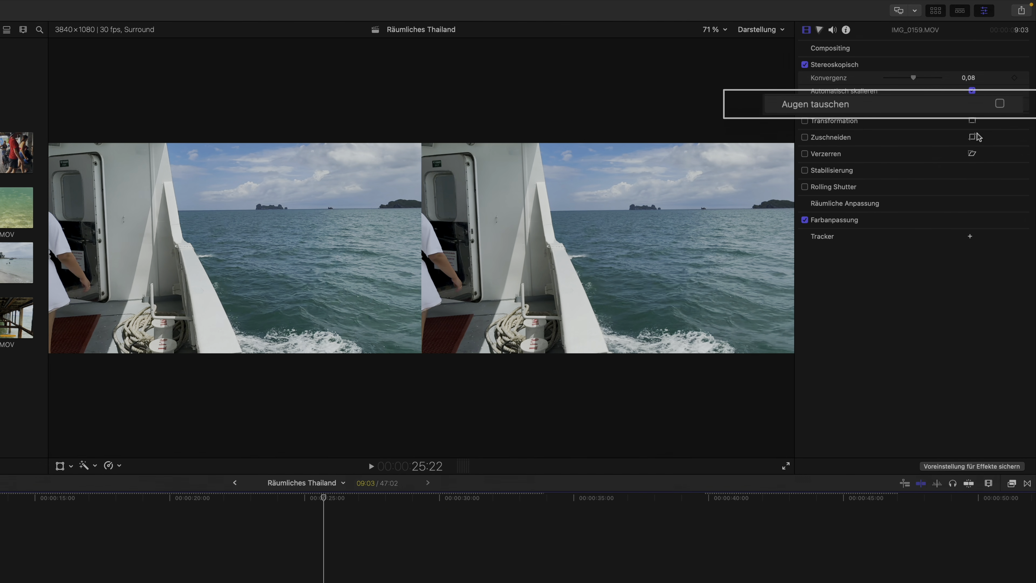
- Compare the boat clip with Augen tauschen on and off, leave it off and set the clip's Konvergenz to -0,01
left_click(1004, 104)
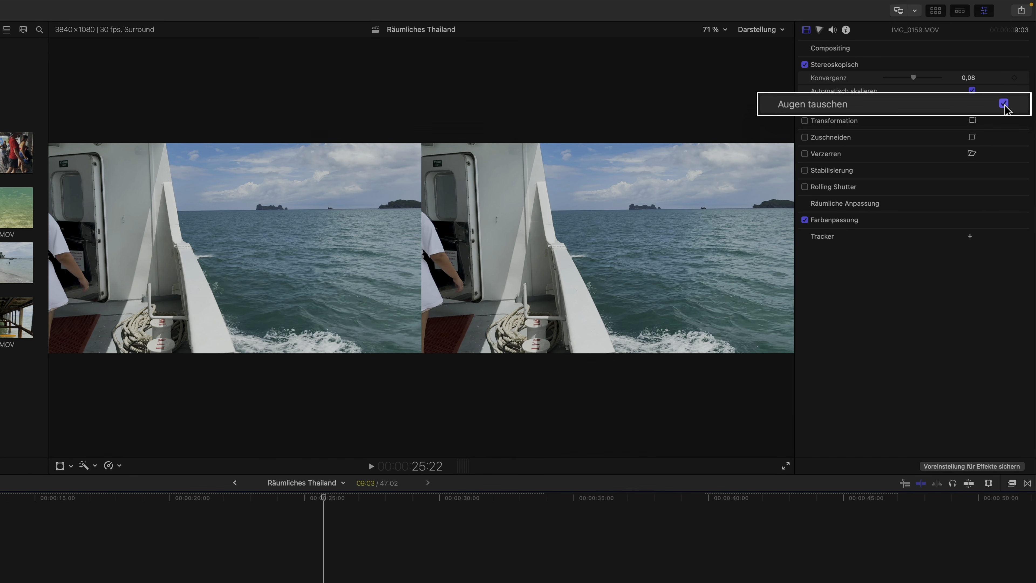
left_click(1004, 104)
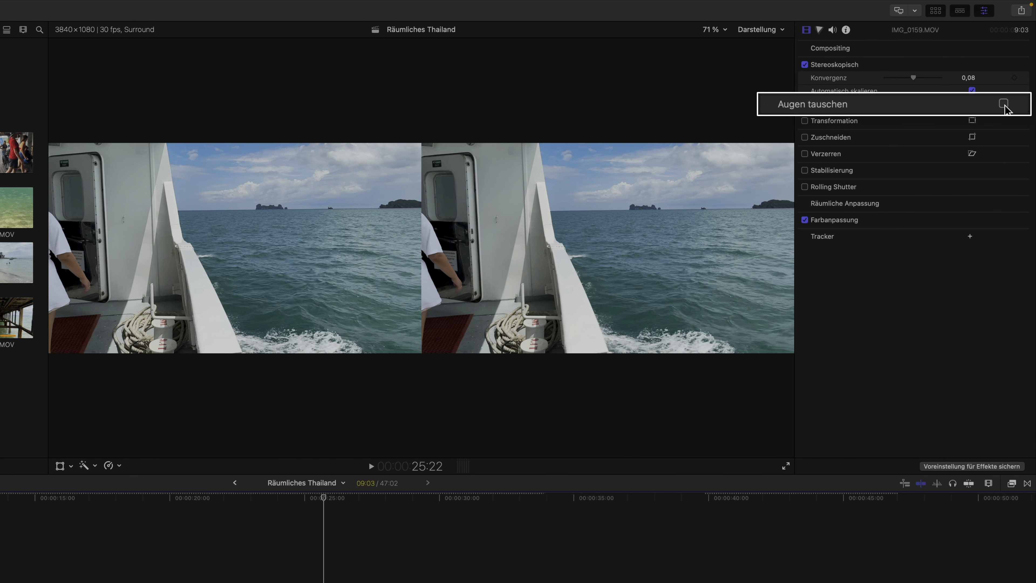
left_click(1004, 104)
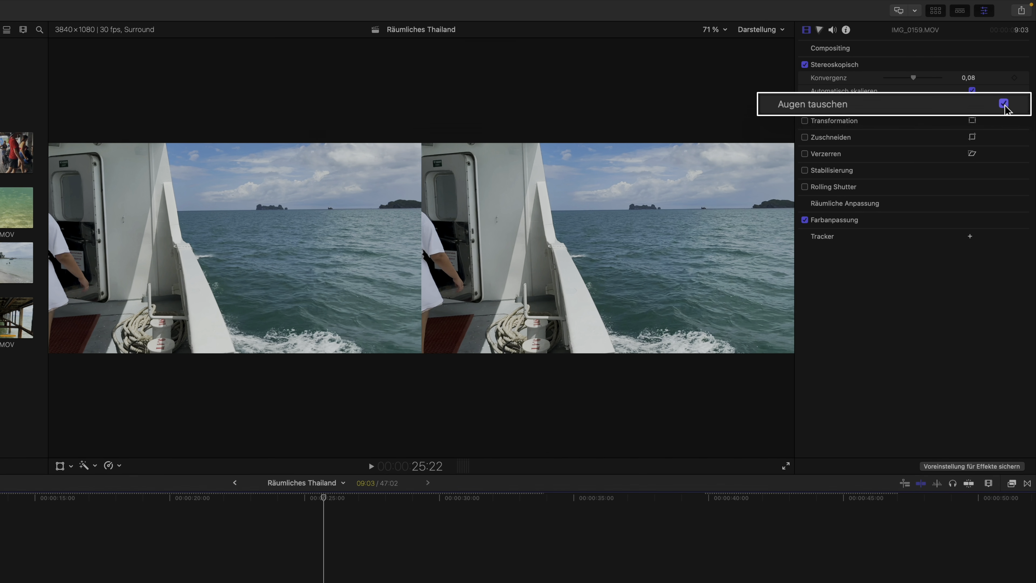
left_click(1004, 104)
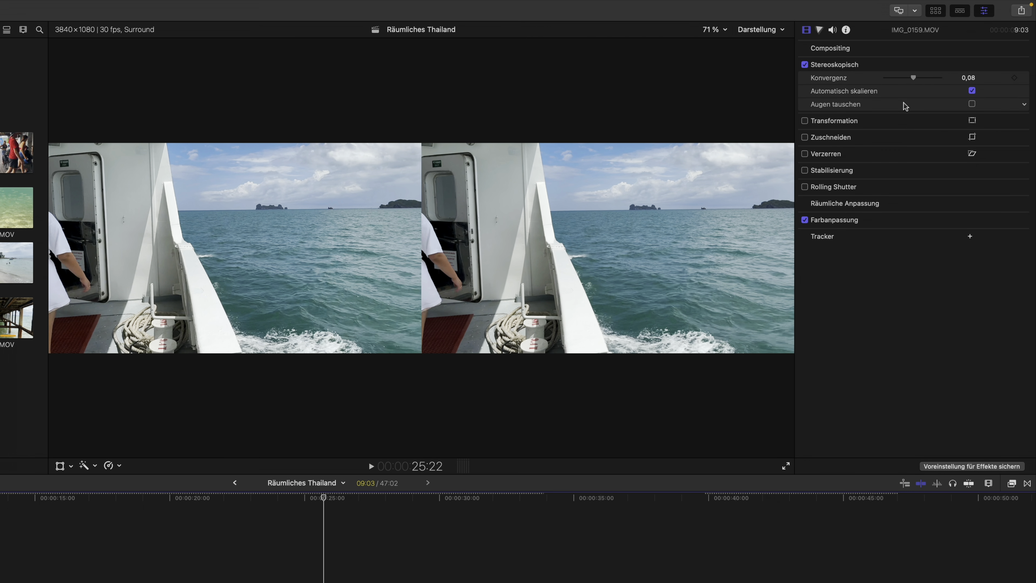
mouse_move(913, 77)
left_mouse_down()
mouse_move(893, 80)
mouse_move(931, 83)
mouse_move(893, 84)
mouse_move(913, 83)
left_mouse_up()
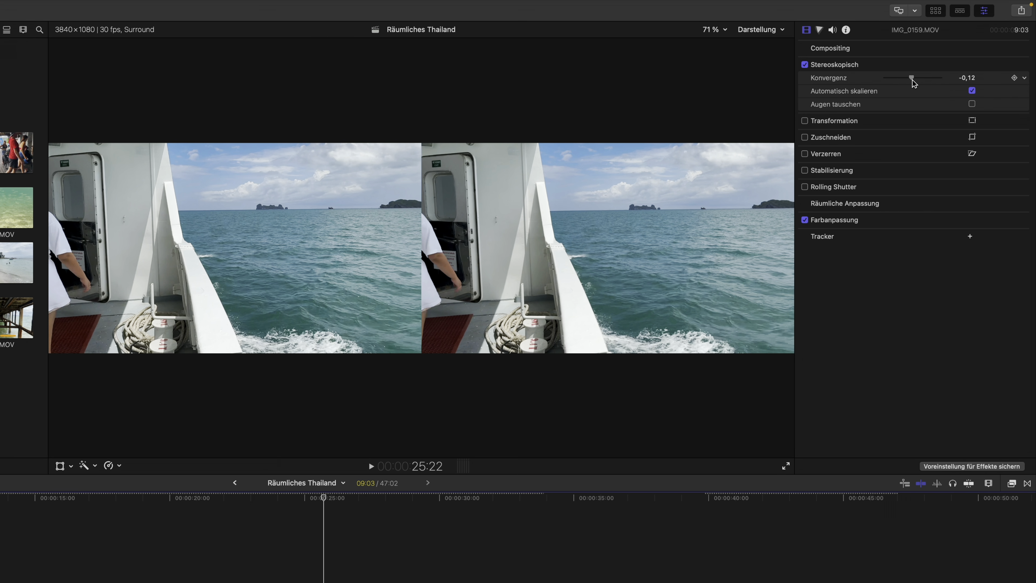
mouse_move(913, 82)
left_mouse_down()
mouse_move(925, 82)
mouse_move(915, 83)
left_mouse_up()
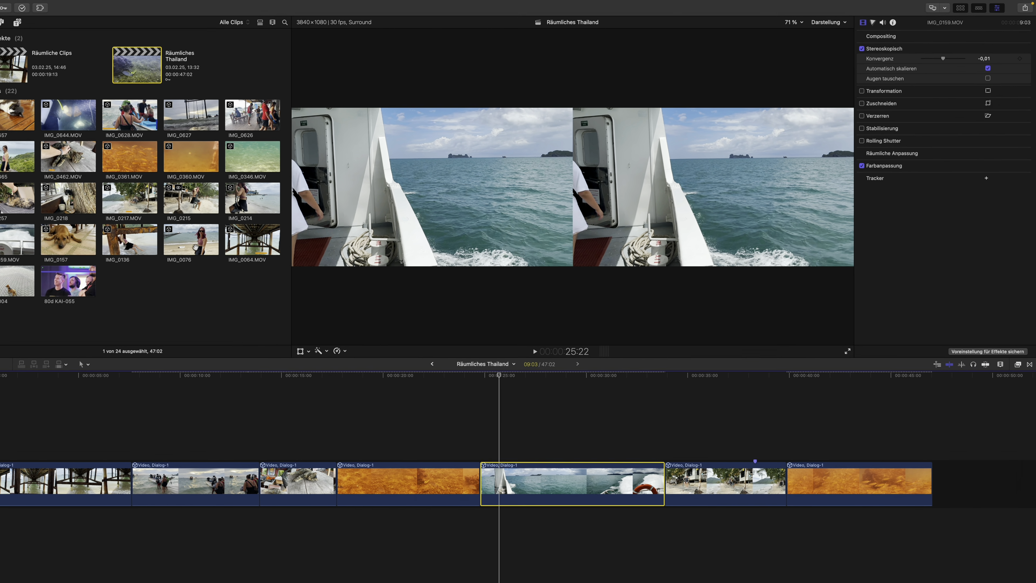
- Append the clip 80d KAI-055 to the end of the project and place the playhead in it at 50:27
left_click(100, 272)
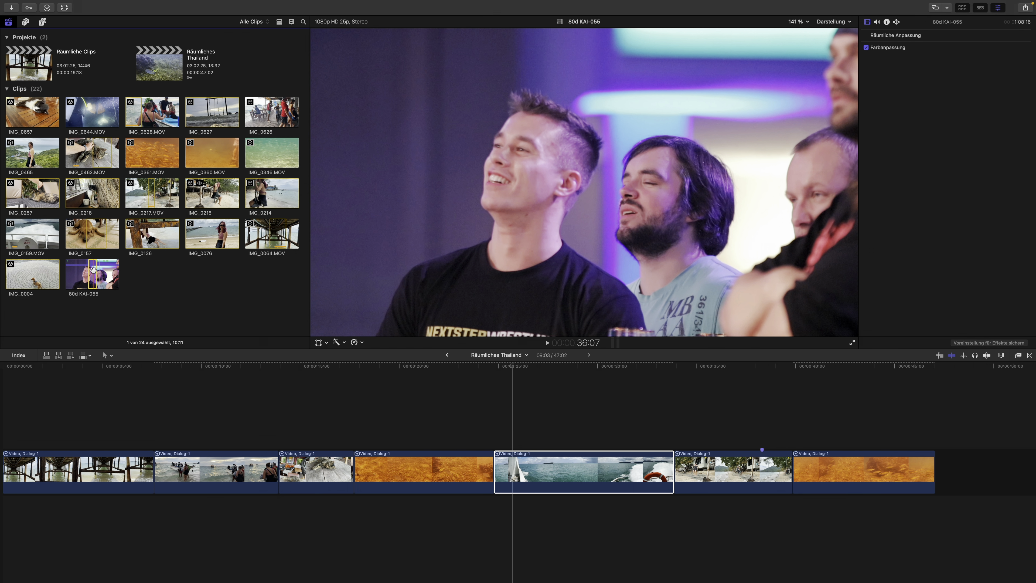
key("e")
left_click(905, 406)
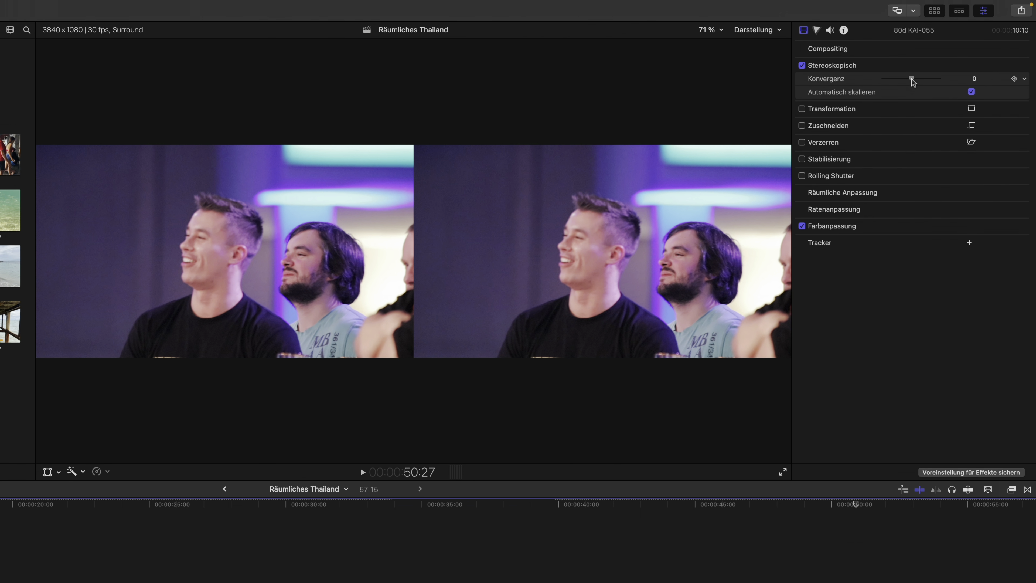
- Set the Konvergenz of 80d KAI-055 to 1,86, checking the frame edges without Automatisch skalieren before enabling it again
left_click_drag(913, 81, 929, 82)
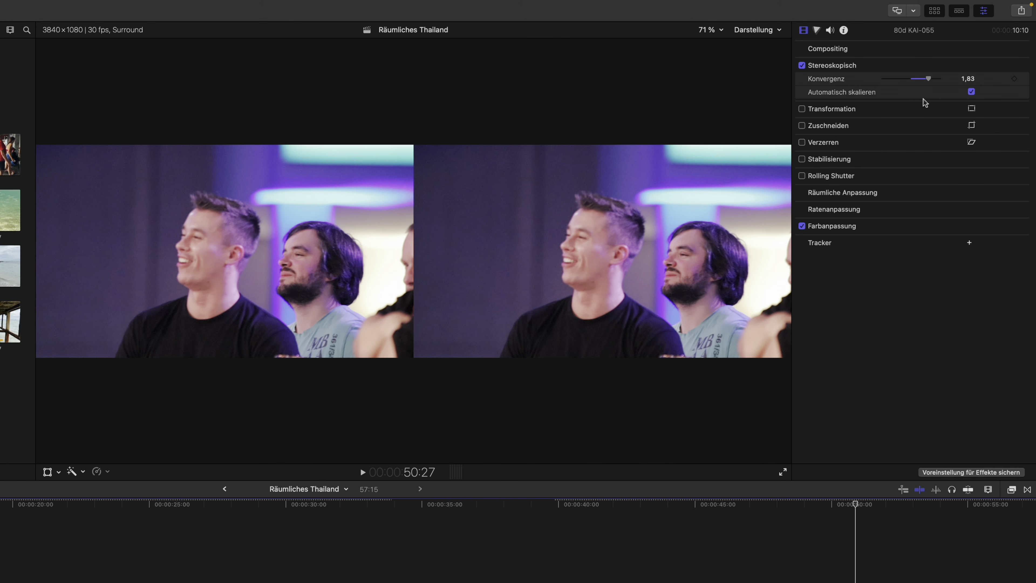
left_click_drag(928, 79, 924, 103)
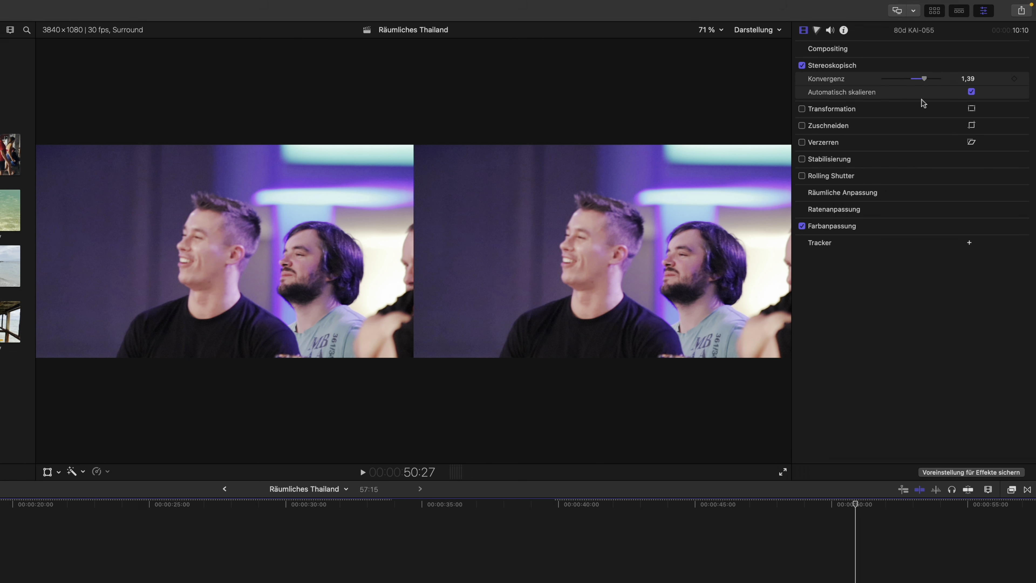
left_click(971, 92)
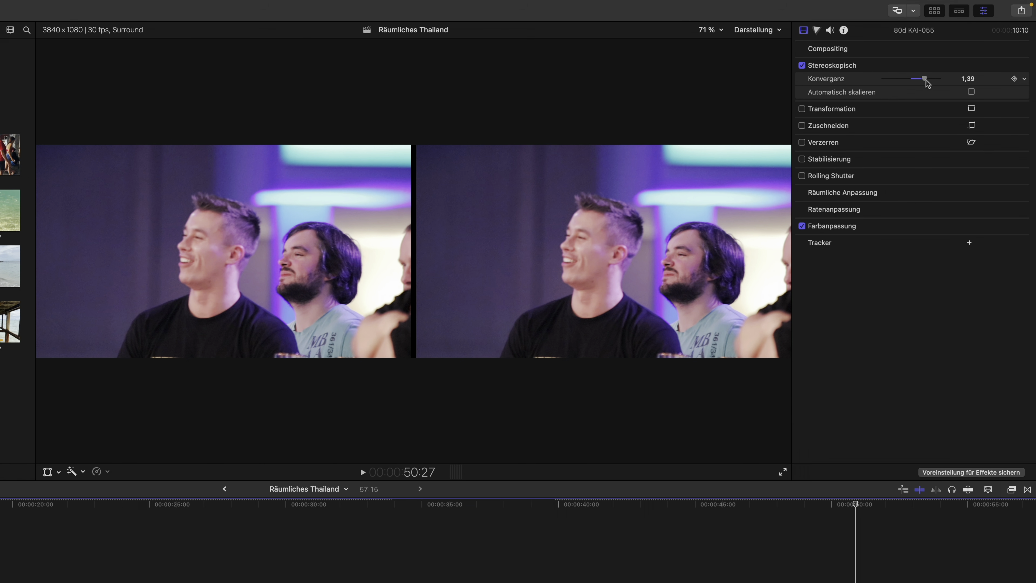
mouse_move(923, 79)
left_mouse_down()
mouse_move(881, 78)
mouse_move(952, 88)
mouse_move(881, 84)
mouse_move(921, 87)
left_mouse_up()
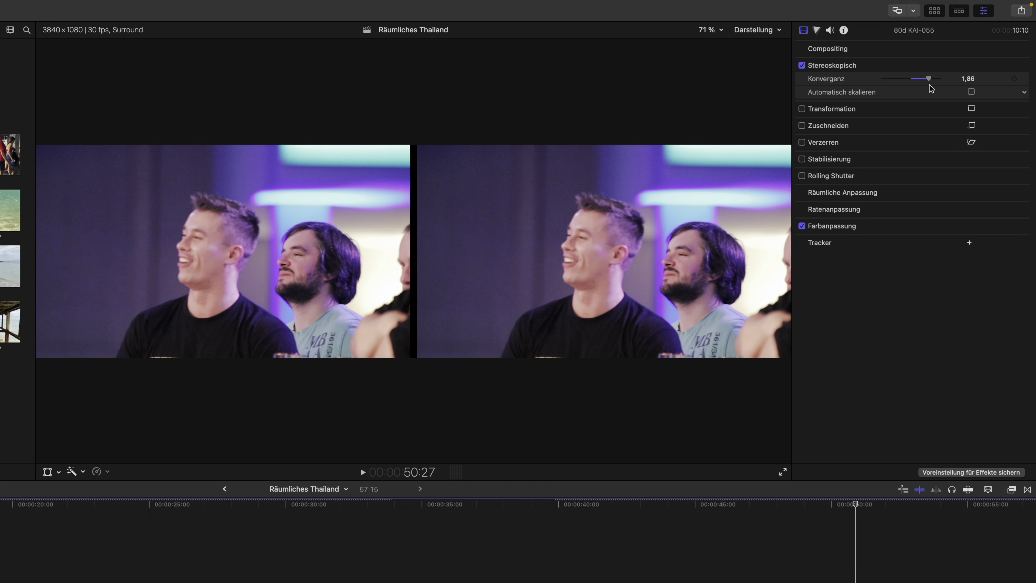
left_click(972, 92)
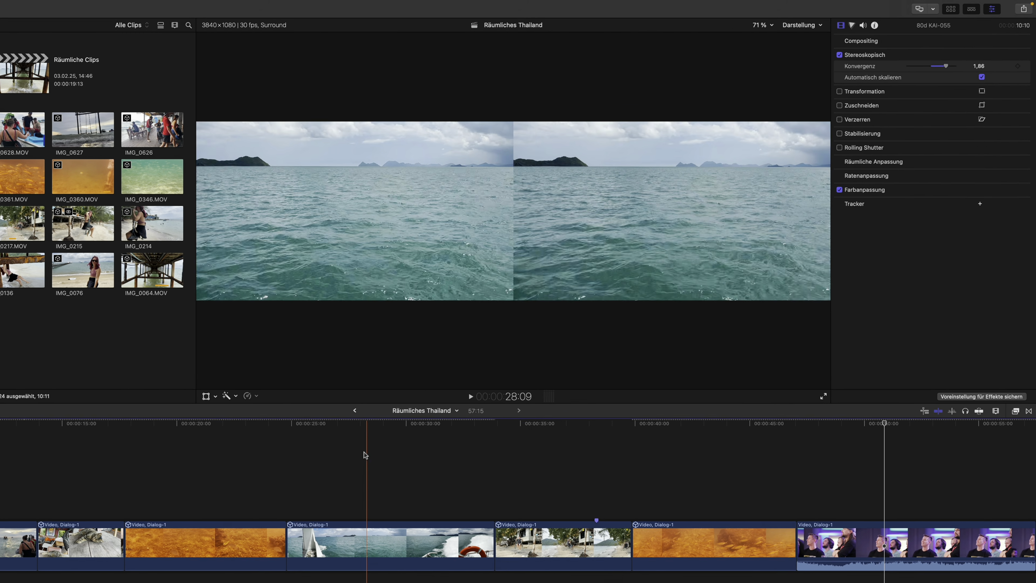
- Add a basic title above the boat clip at 28:04 and apply a bold white text style with a yellow shadow
key("ctrl+t")
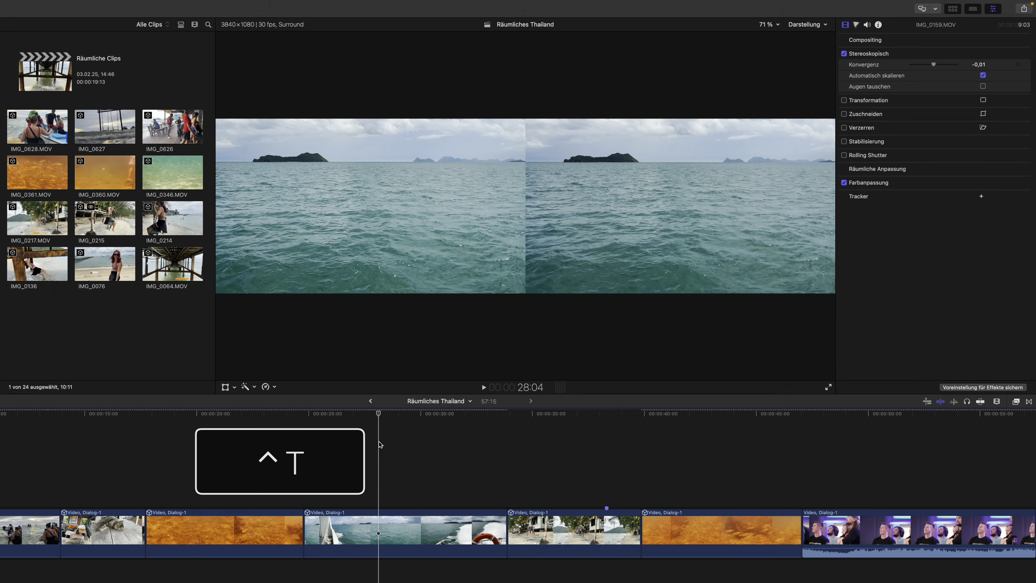
left_click(420, 444)
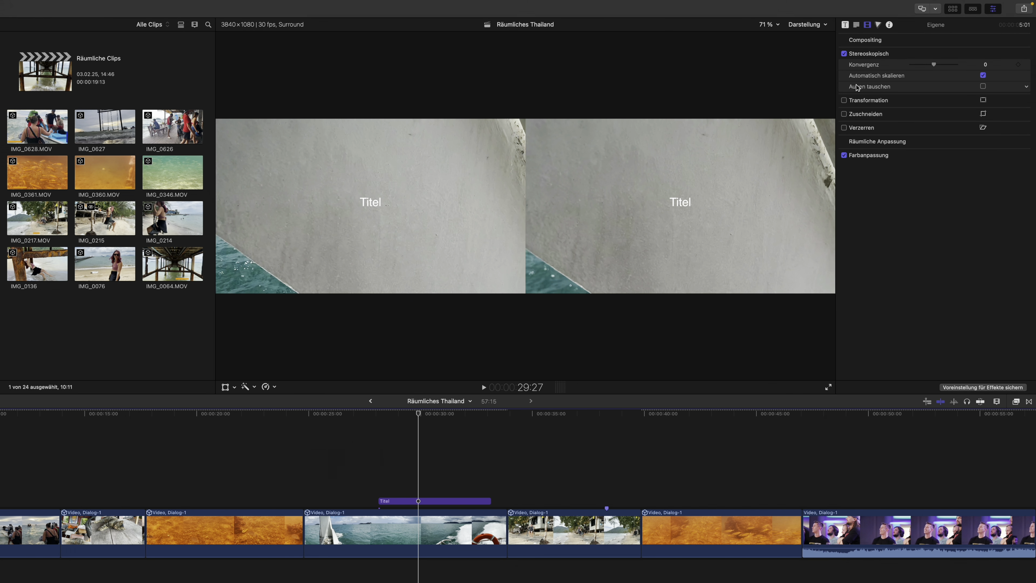
left_click(845, 25)
left_click(856, 25)
left_click(885, 42)
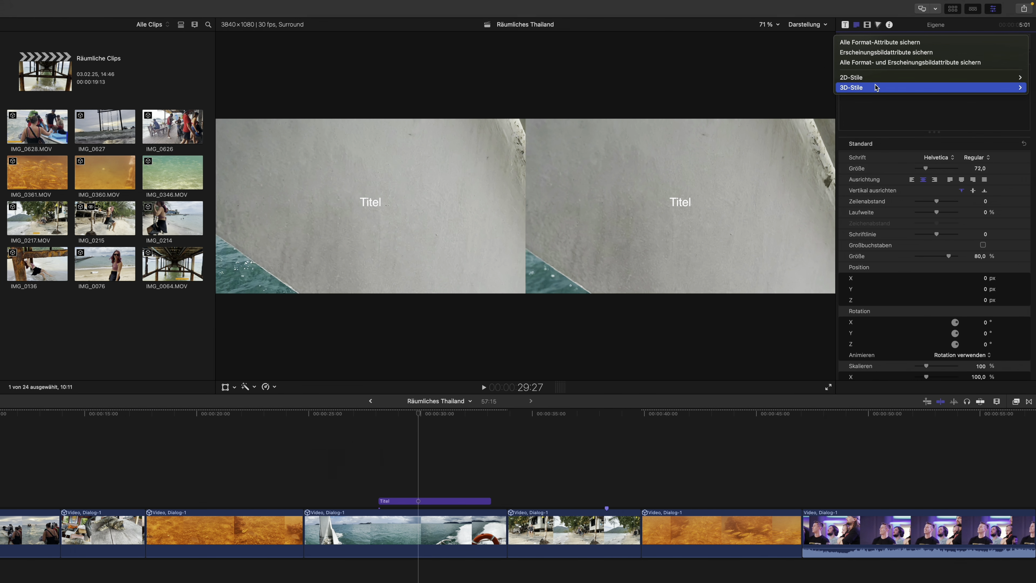
mouse_move(898, 77)
left_click(765, 285)
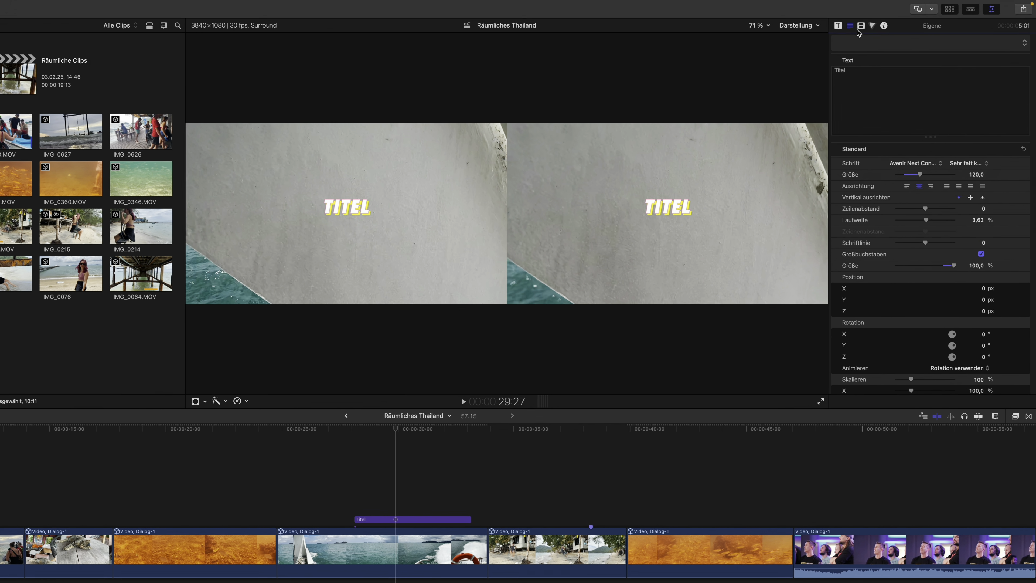
- Turn off Automatisch skalieren for the styled title and set its Konvergenz to 0,1
left_click(868, 24)
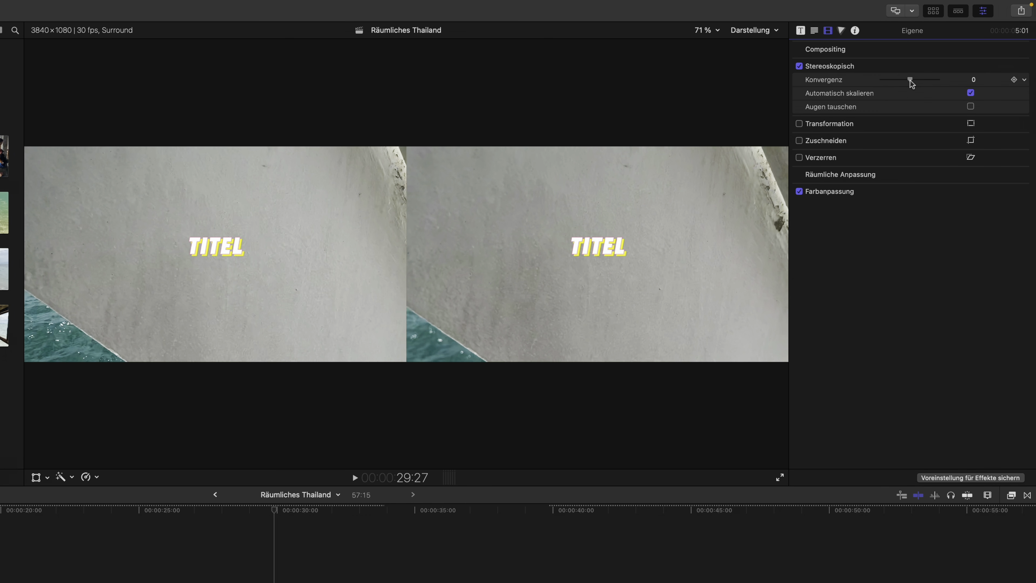
mouse_move(911, 82)
left_mouse_down()
mouse_move(949, 81)
mouse_move(857, 84)
mouse_move(957, 89)
mouse_move(844, 91)
mouse_move(951, 93)
mouse_move(862, 96)
mouse_move(913, 94)
left_mouse_up()
left_click(970, 93)
mouse_move(910, 80)
left_mouse_down()
mouse_move(951, 85)
mouse_move(914, 92)
left_mouse_up()
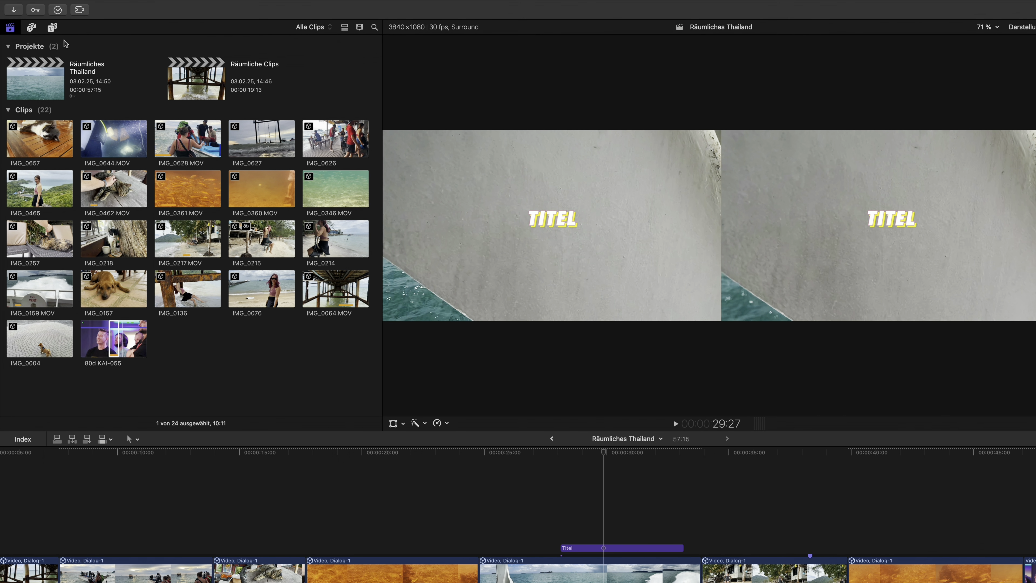
- Place the Text title from the Einfacher Text category above the boat clip, starting at about 25:00
left_click(43, 28)
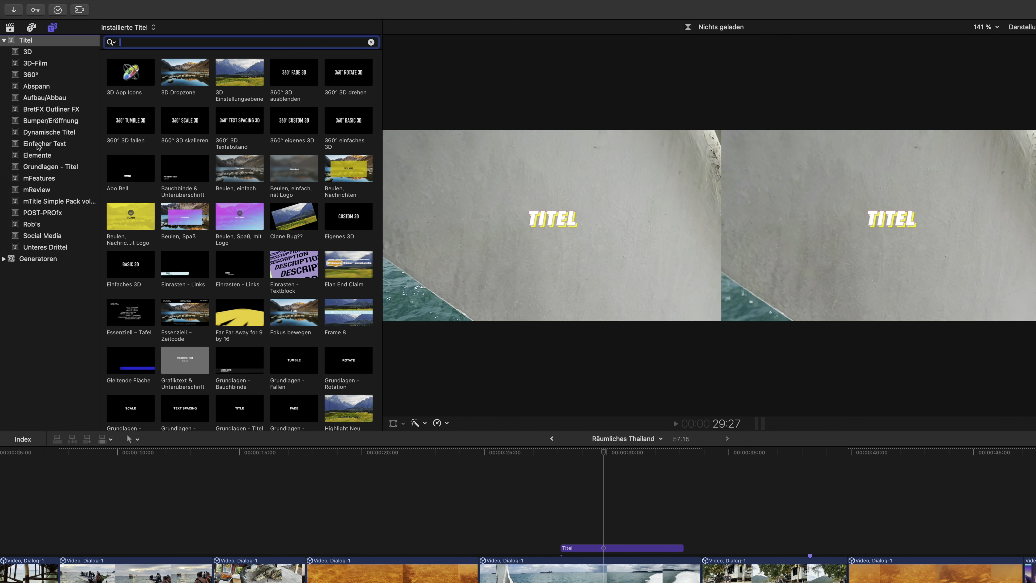
left_click(38, 146)
left_click_drag(130, 124, 486, 533)
- Delete the styled TITEL title and select the Headline Text title
left_click(583, 549)
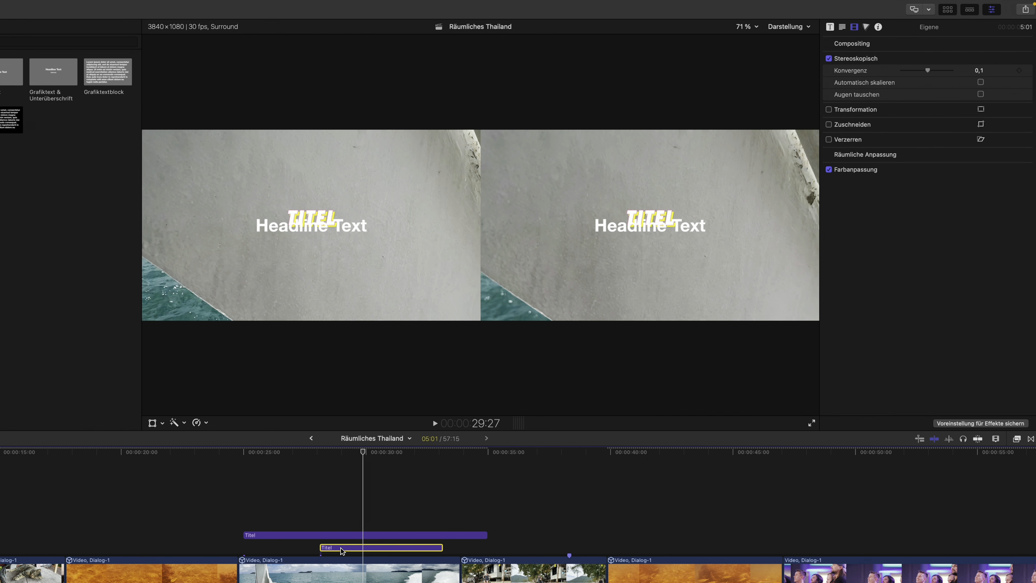
key("Delete")
left_click(337, 548)
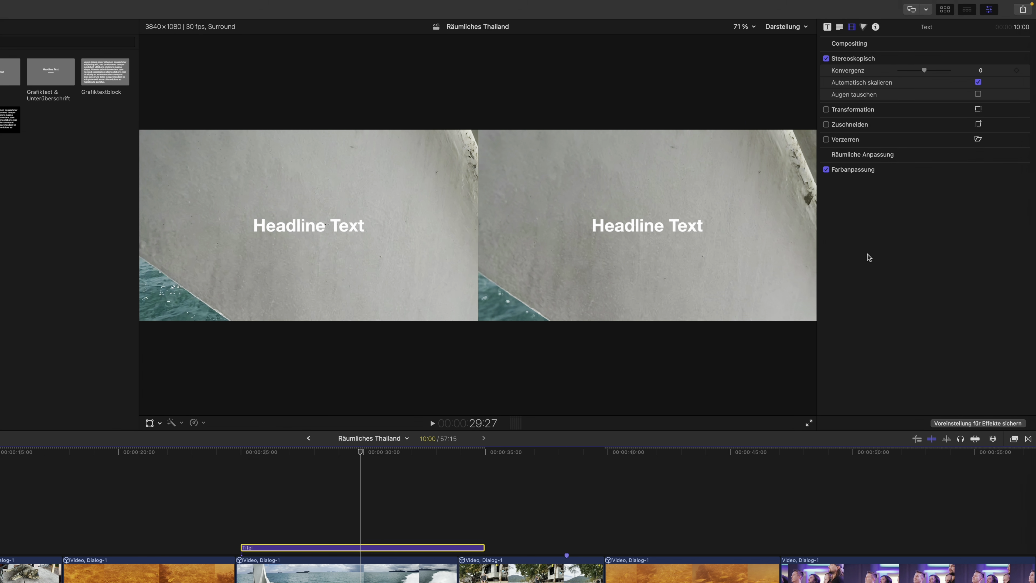
- Try the Headline Text title's Footage Blur at 27:24 and set its Konvergenz to 0,08
left_click(827, 27)
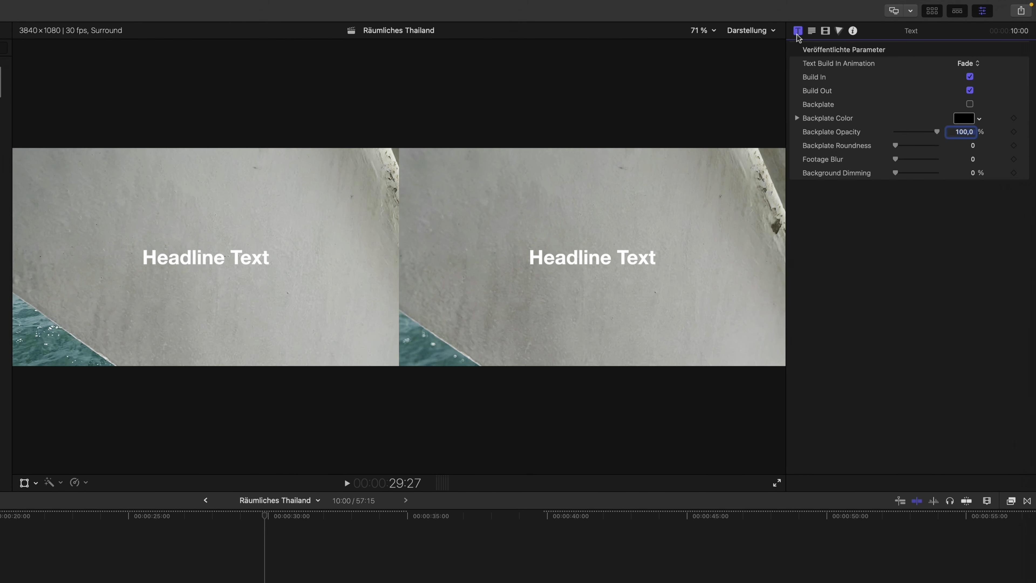
key("Up")
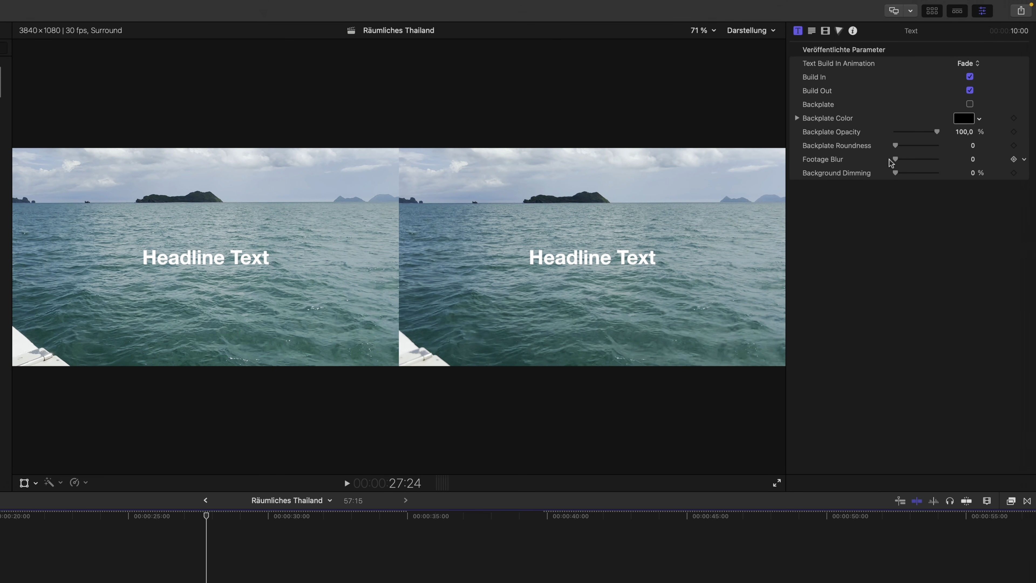
mouse_move(896, 160)
left_mouse_down()
mouse_move(934, 162)
mouse_move(898, 163)
mouse_move(897, 176)
mouse_move(934, 176)
mouse_move(895, 180)
left_mouse_up()
left_click(825, 30)
mouse_move(905, 81)
left_mouse_down()
mouse_move(938, 80)
mouse_move(881, 84)
mouse_move(930, 84)
mouse_move(914, 87)
mouse_move(920, 92)
left_mouse_up()
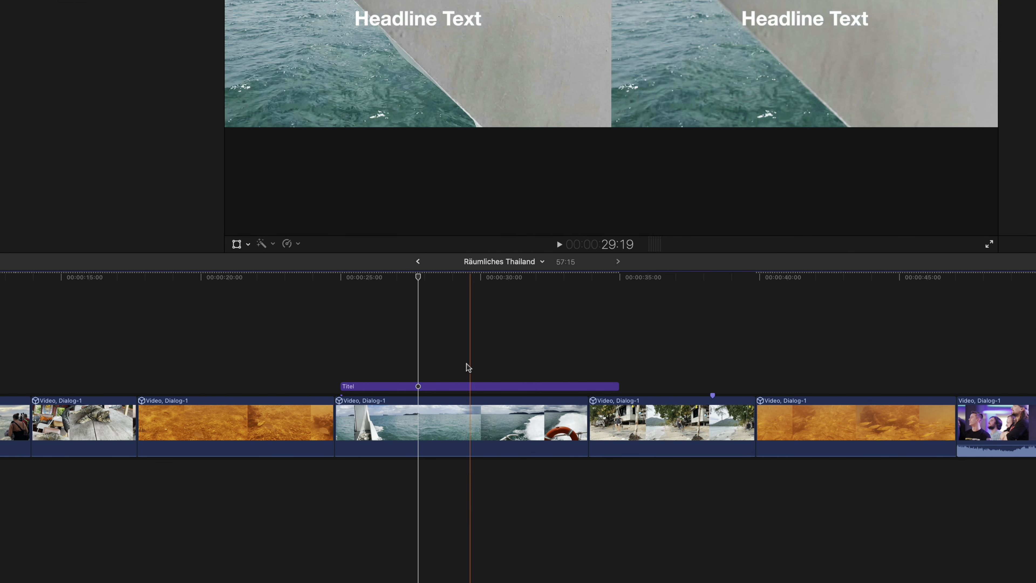
- Look up the Neuer zusammengesetzter Clip command for the Headline Text title without running it
left_click(429, 387)
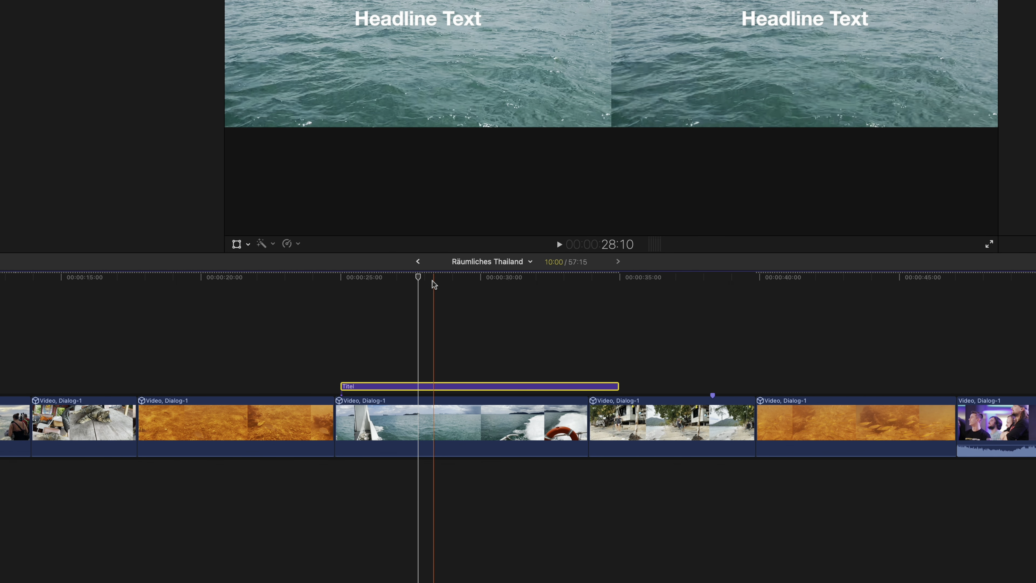
right_click(394, 386)
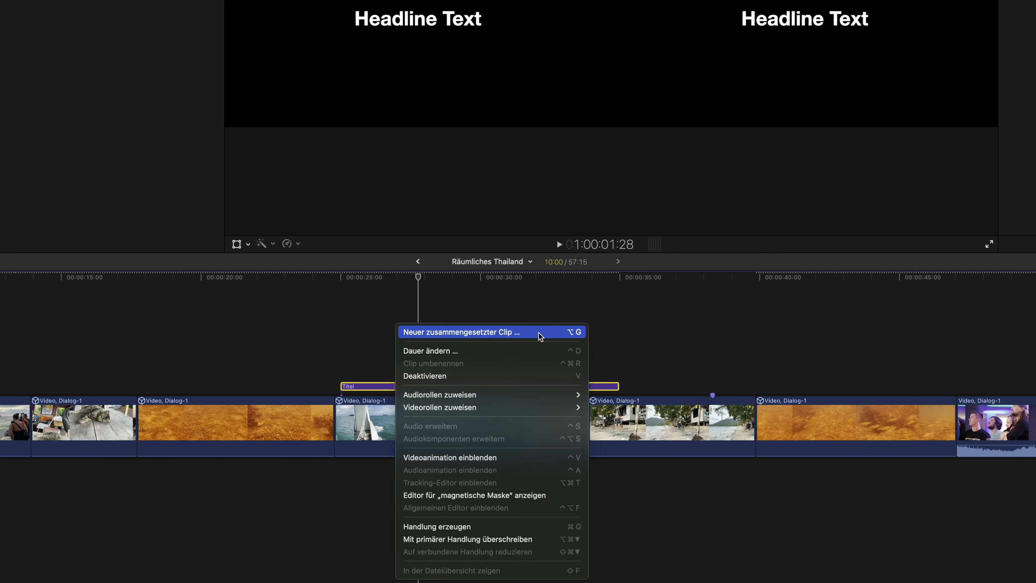
left_click(531, 309)
left_click(530, 309)
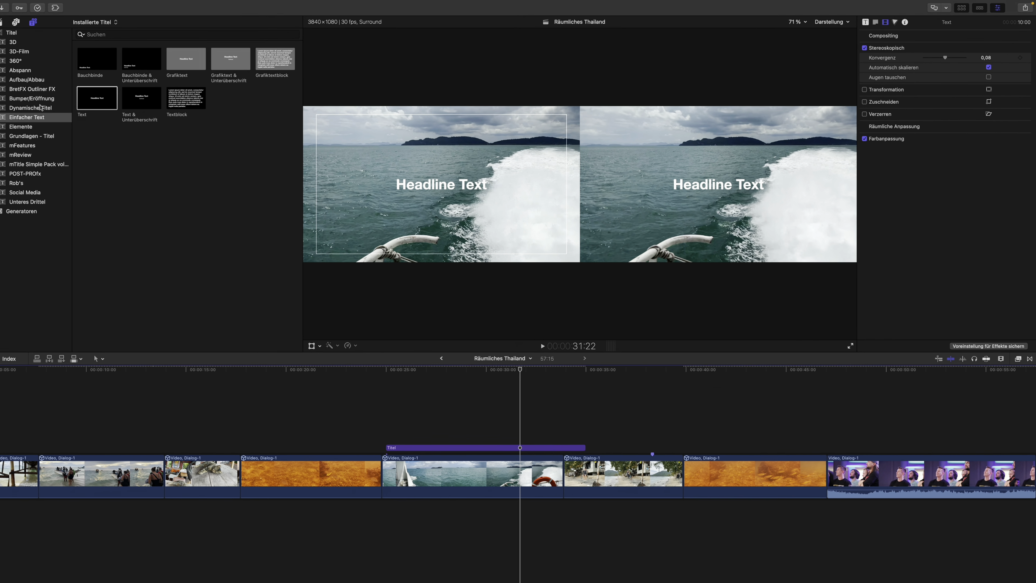
- Place the Sturz (3D) title above the underwater clip before the boat clip and view it at 22:12
left_click(14, 42)
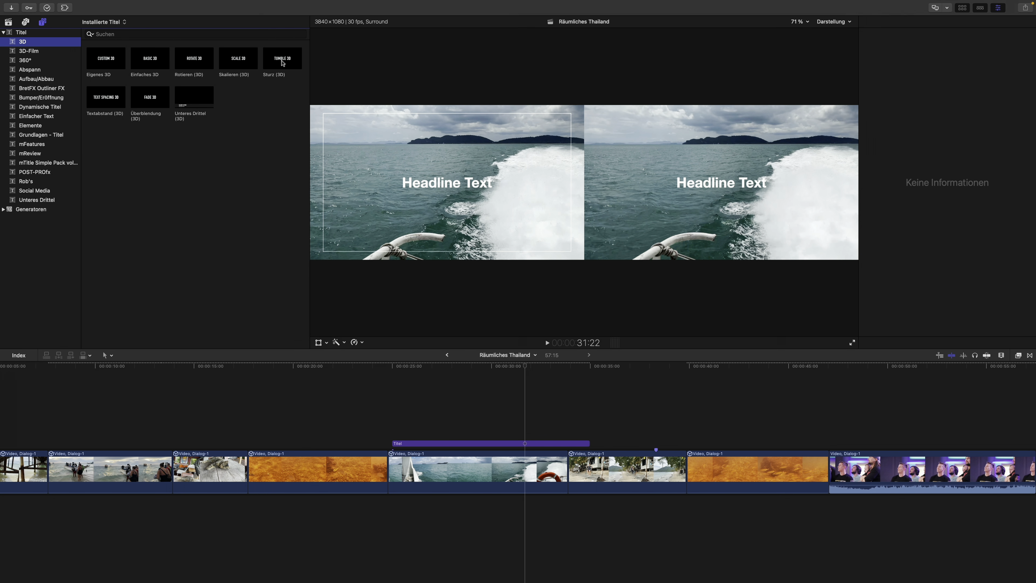
left_click_drag(282, 63, 313, 409)
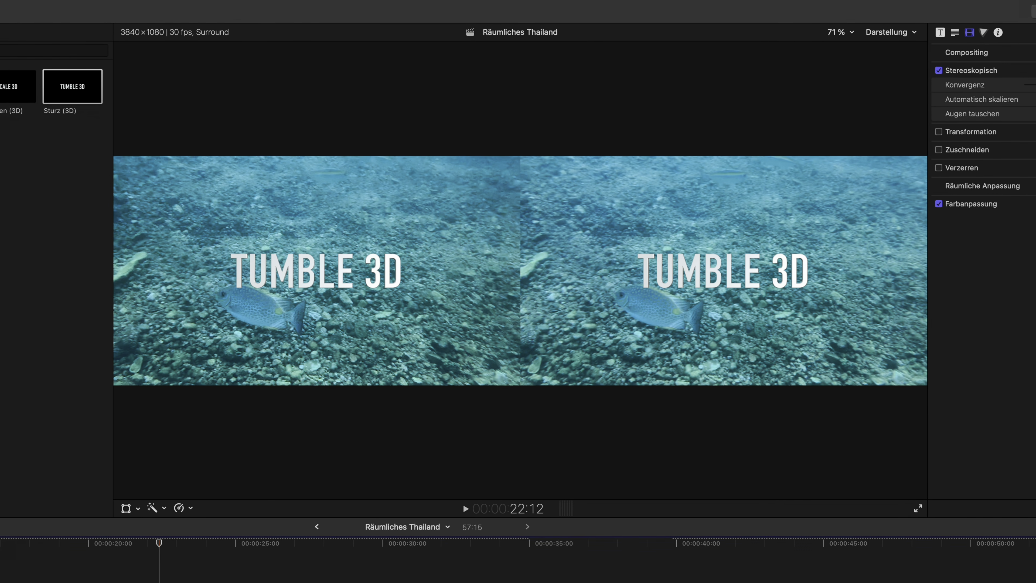
left_click(163, 569)
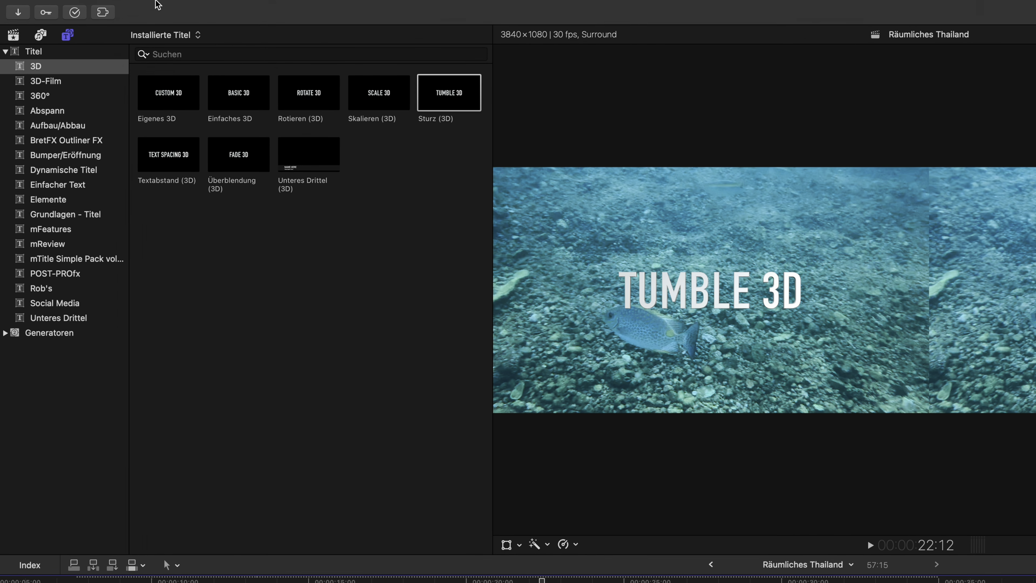
mouse_move(157, 2)
left_click(116, 7)
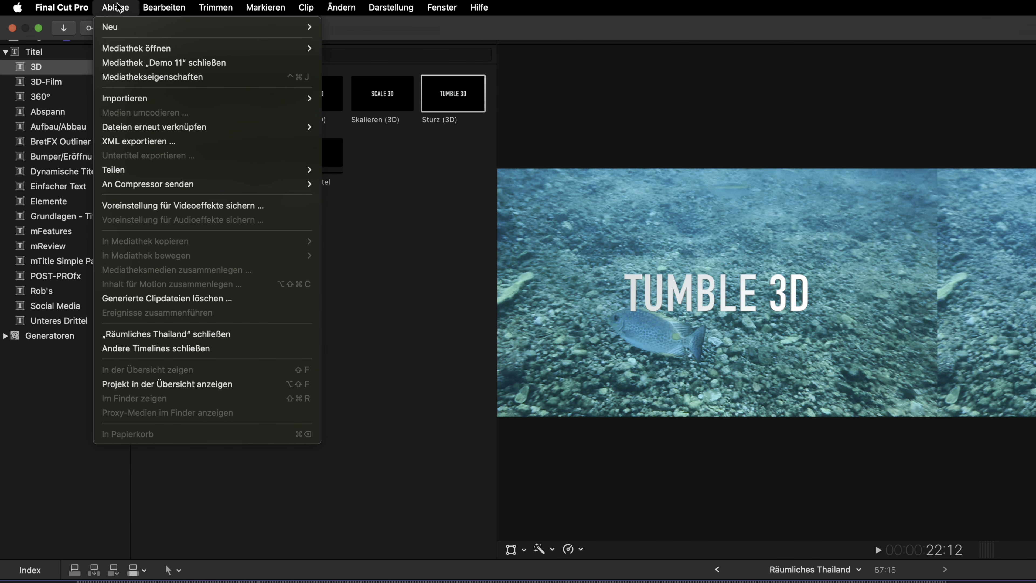
mouse_move(153, 171)
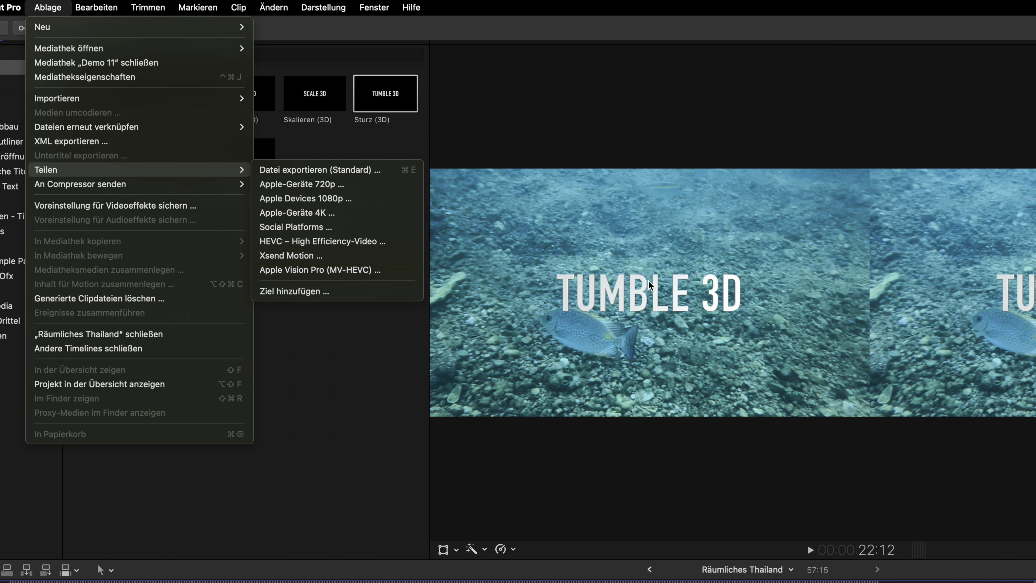
key("Escape")
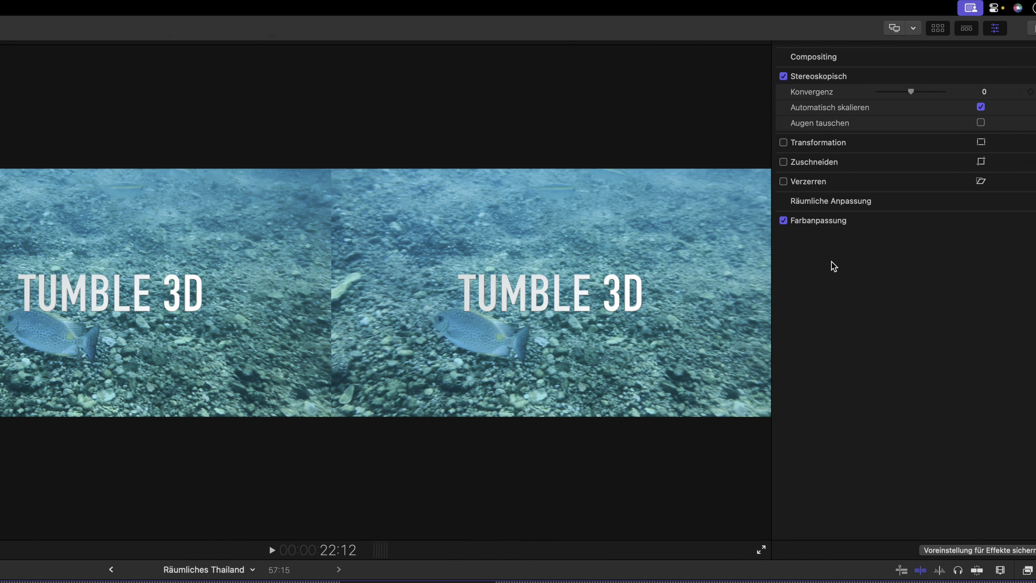
- Start an Apple Vision Pro (MV-HEVC) export of the Räumliches Thailand project and show its Einstellungen
left_click(1035, 28)
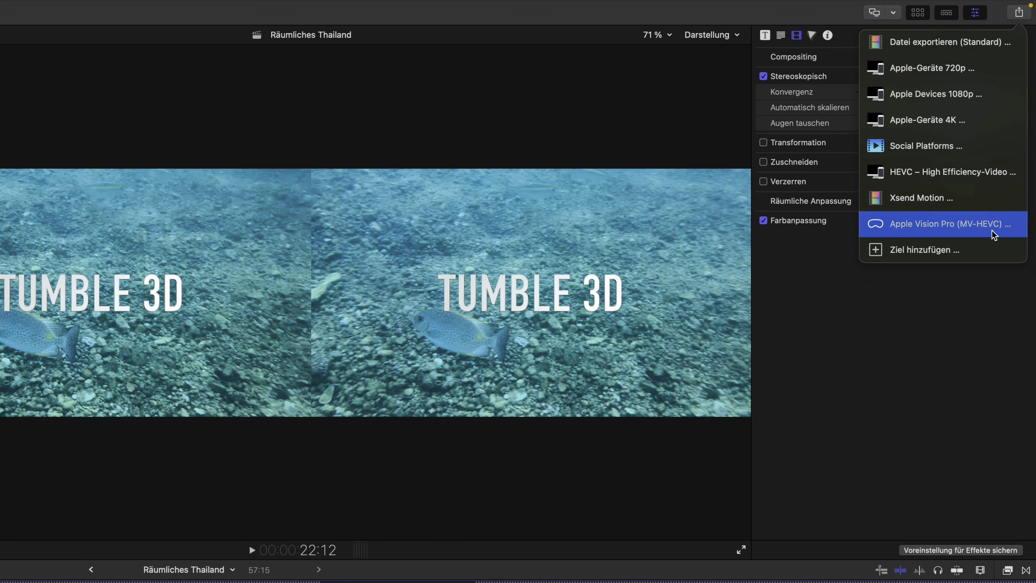
left_click(942, 232)
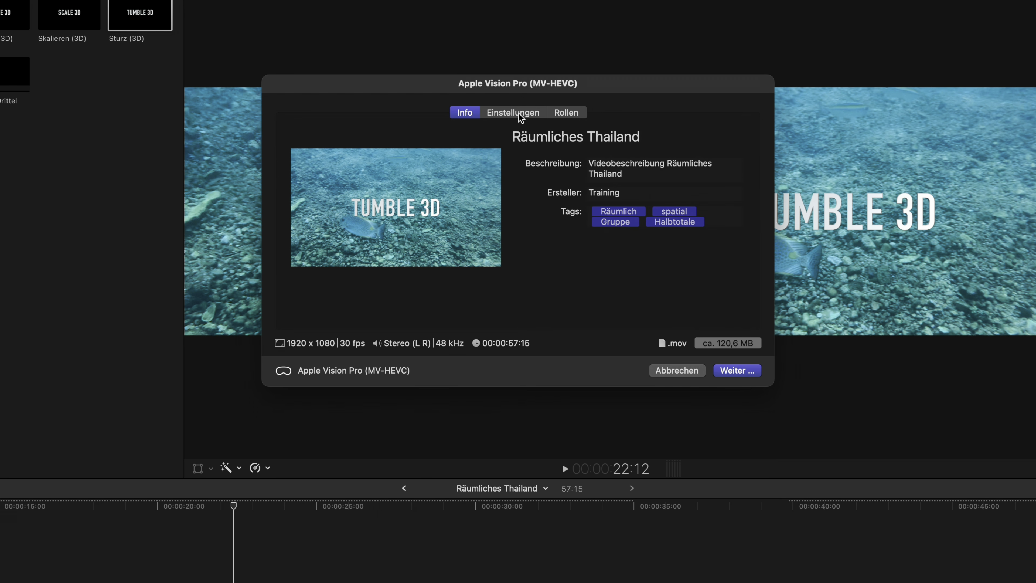
left_click(522, 115)
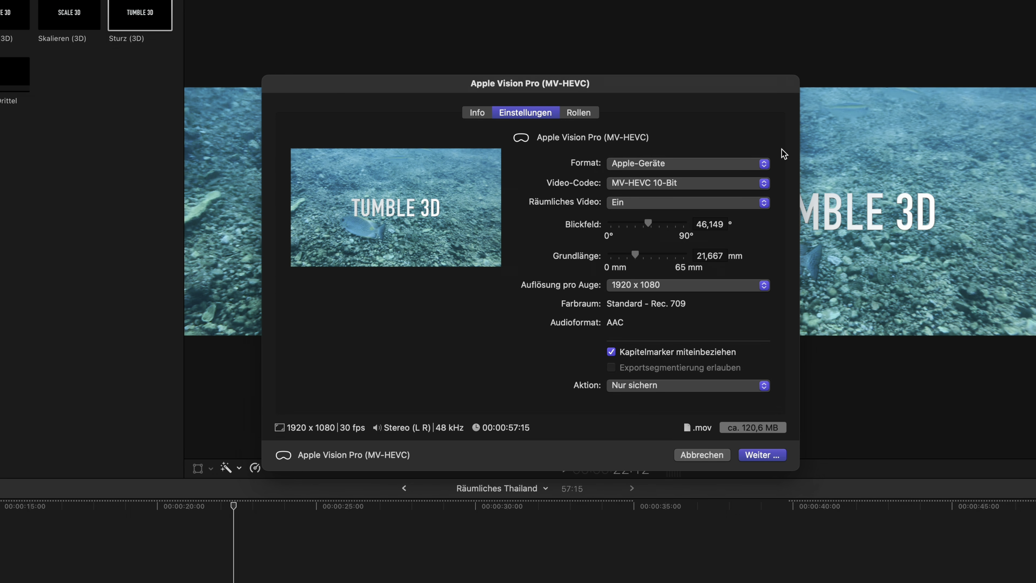
- Check the export format, try the MV-HEVC 8-Bit video codec, and switch back to MV-HEVC 10-Bit
left_click(766, 165)
left_click(788, 168)
left_click(765, 185)
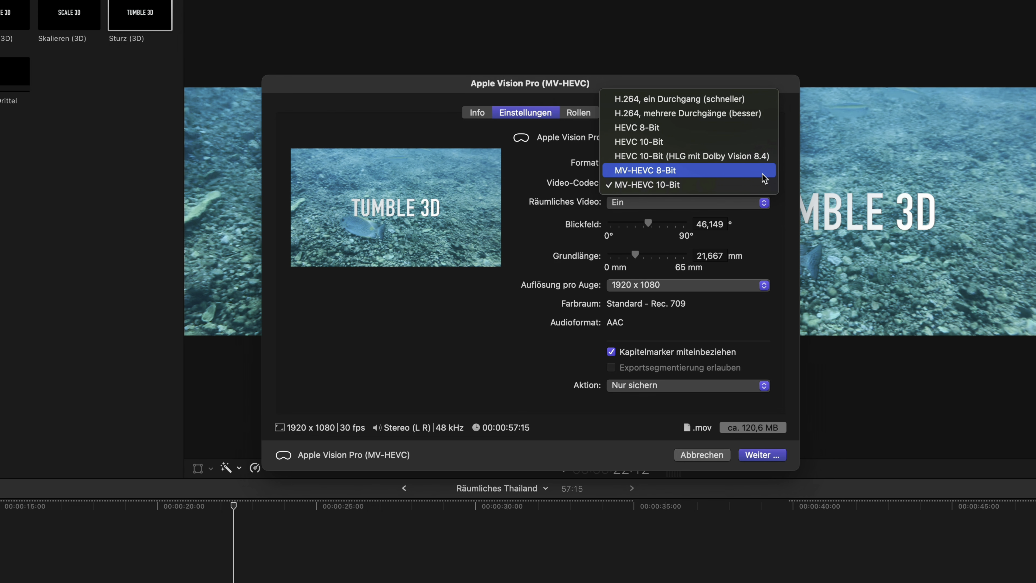
left_click(764, 178)
left_click(765, 185)
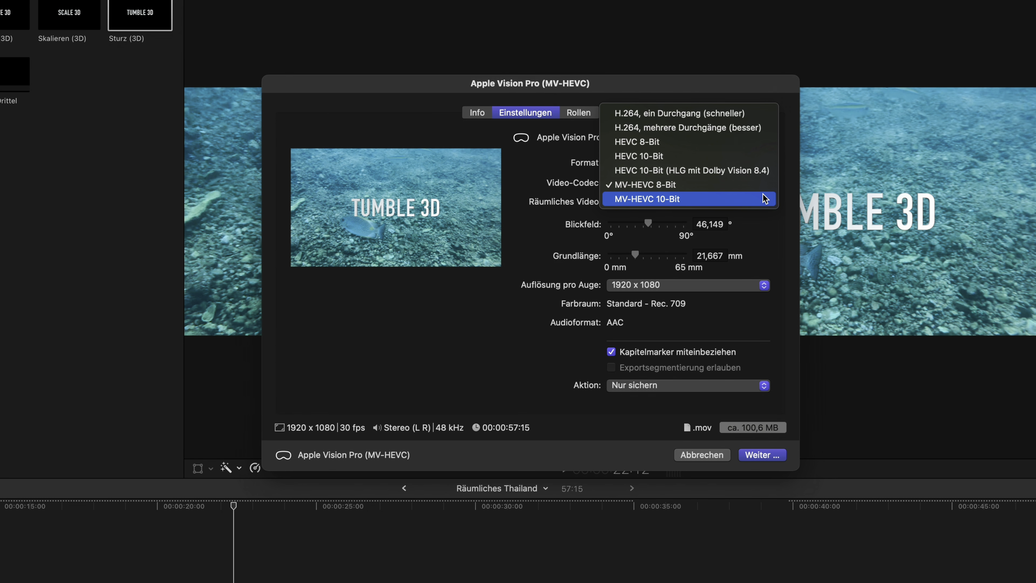
left_click(765, 200)
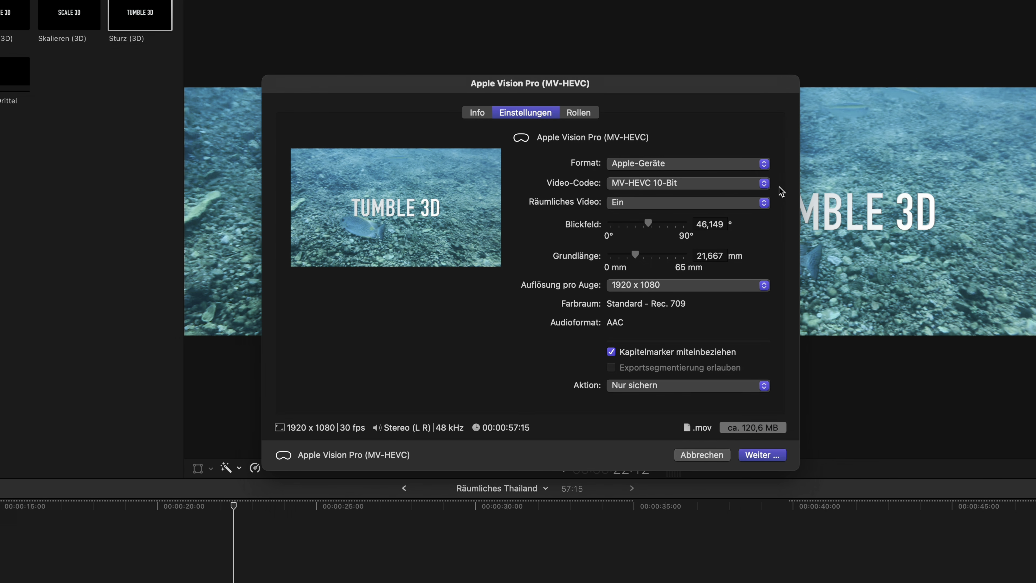
- Try the HEVC 10-Bit video codec for the export and restore MV-HEVC 10-Bit
left_click(756, 185)
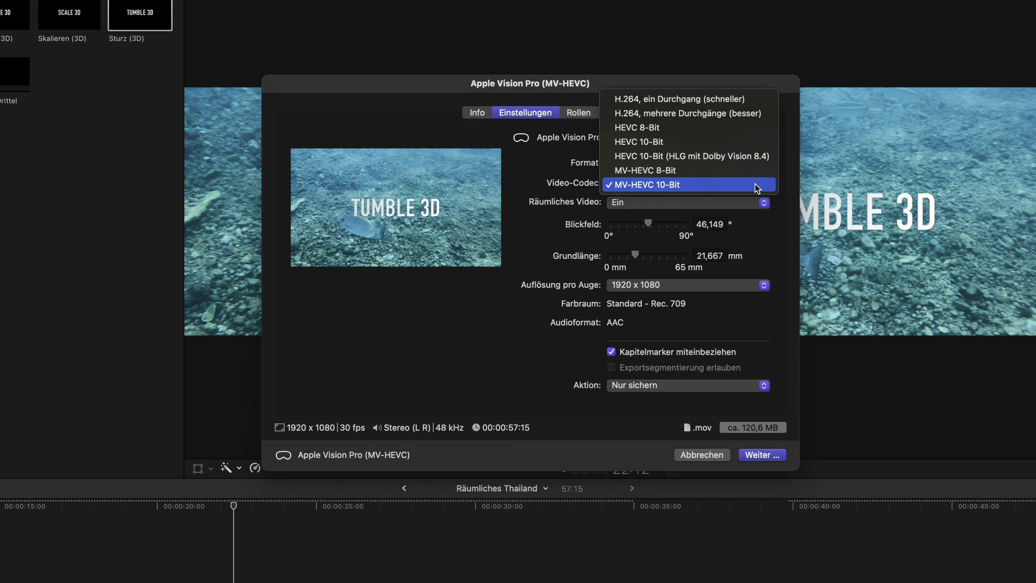
left_click(749, 145)
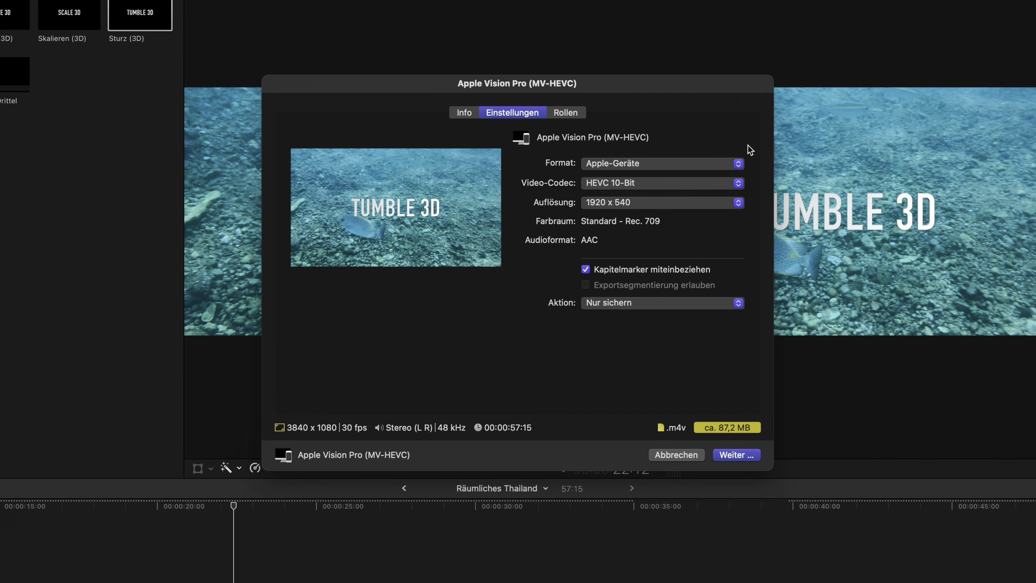
left_click(729, 184)
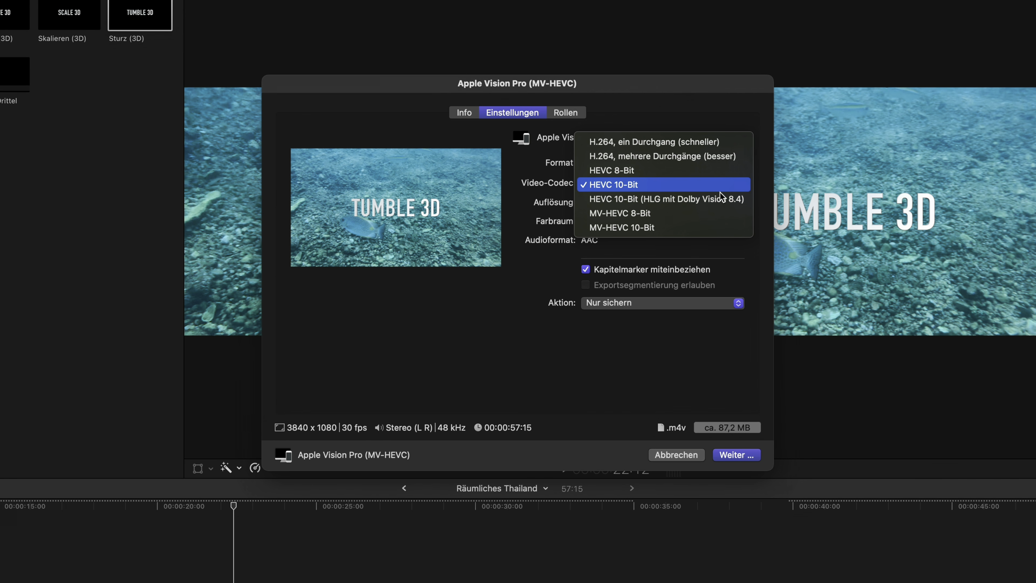
left_click(718, 228)
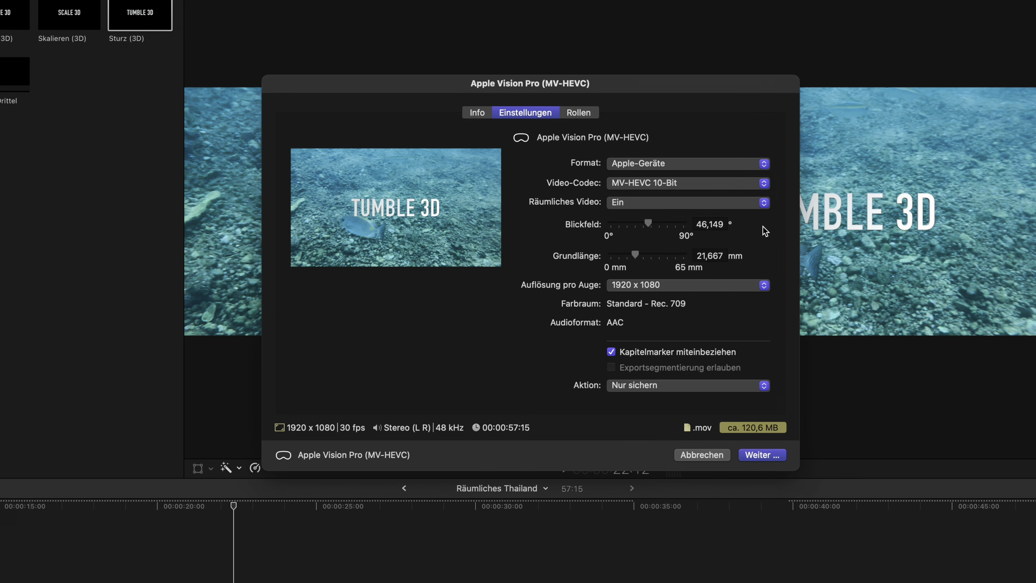
- Try the export with Räumliches Video set to Aus and set it back to Ein
left_click(762, 206)
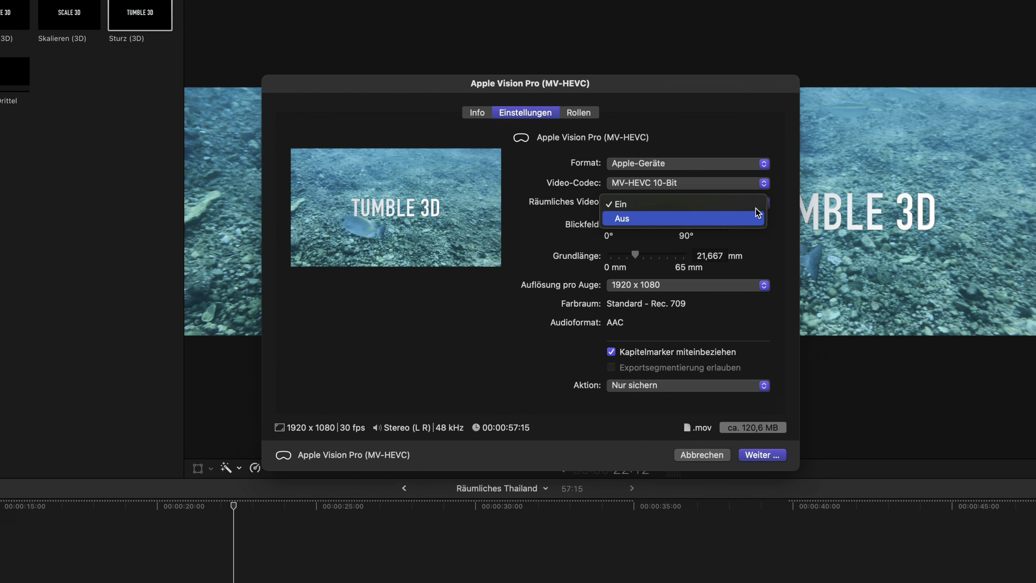
left_click(772, 224)
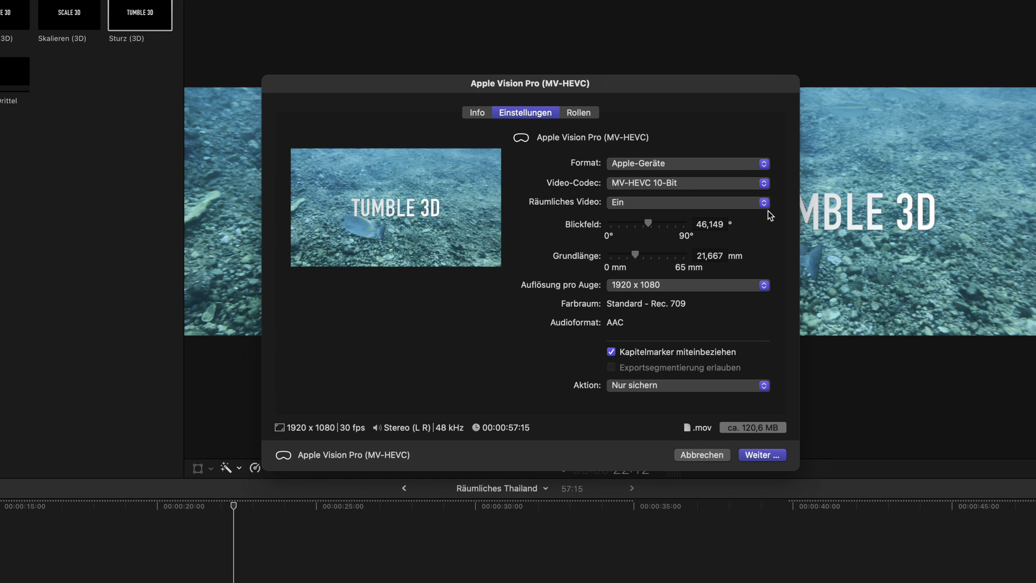
left_click(765, 207)
left_click(764, 218)
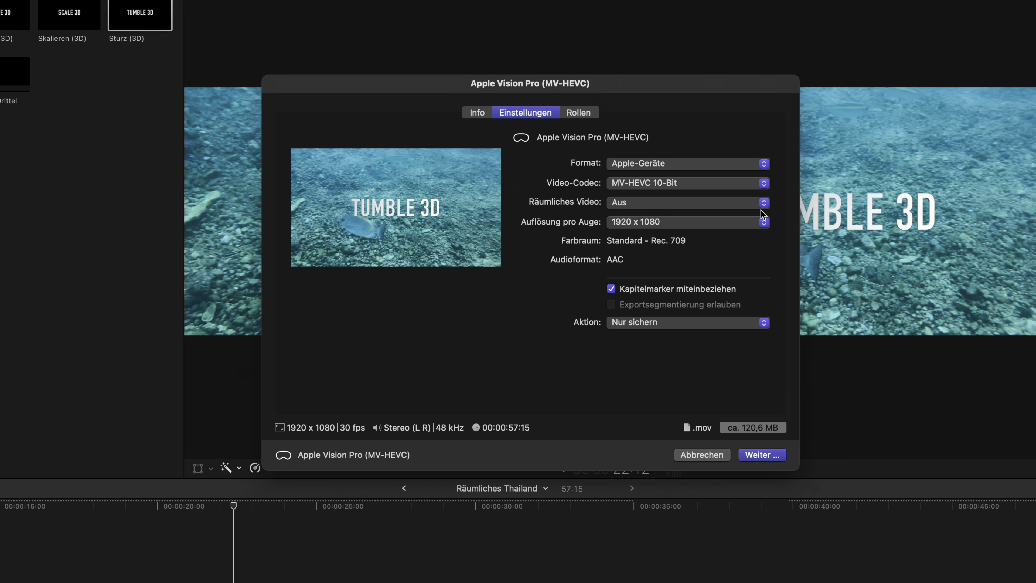
left_click(765, 203)
left_click(761, 193)
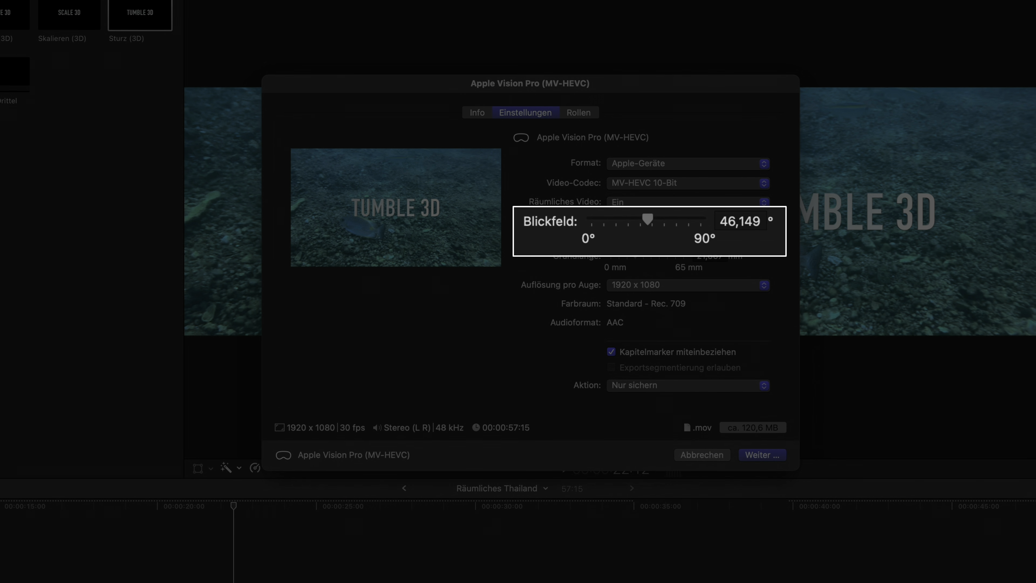
- Try Blickfeld values of 43,566° and 40° for the spatial video export
mouse_move(648, 219)
left_mouse_down()
mouse_move(637, 218)
mouse_move(671, 220)
mouse_move(623, 216)
mouse_move(658, 219)
mouse_move(641, 219)
left_mouse_up()
left_click(750, 221)
double_click(750, 222)
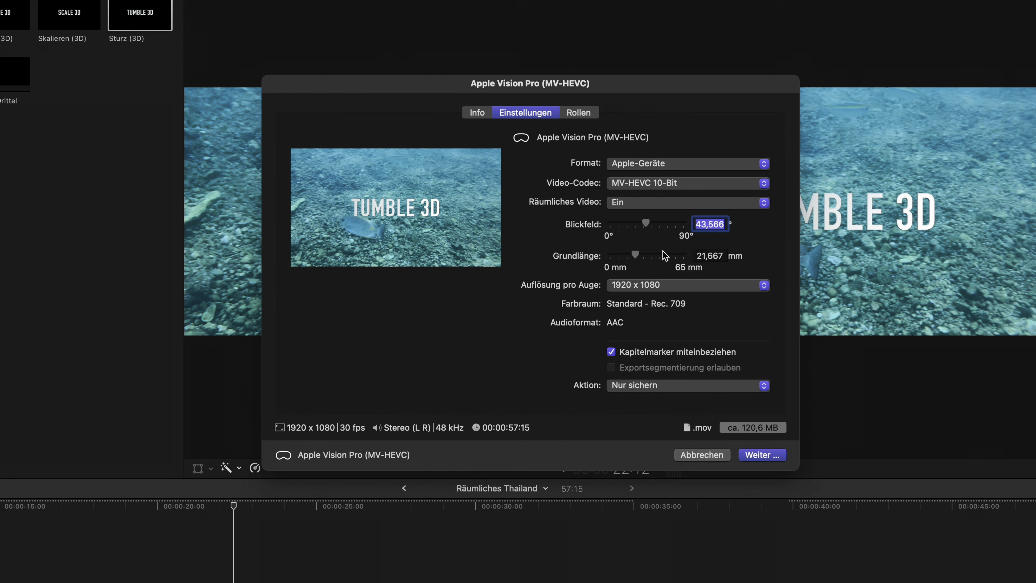
left_click(642, 225)
left_click(715, 228)
double_click(714, 224)
left_click(714, 256)
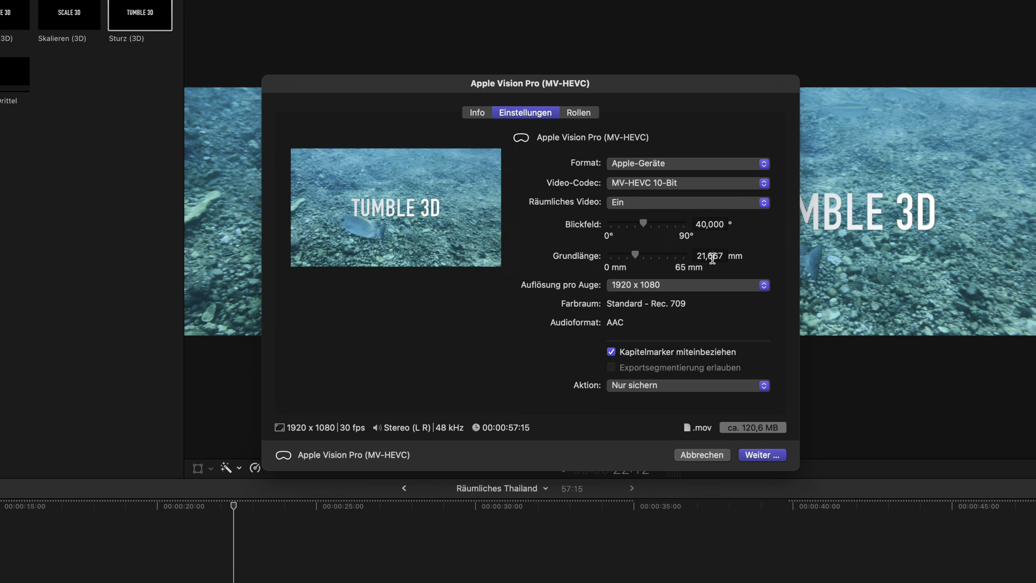
- Try a Blickfeld of 71,59° for the export and set it to 45°
double_click(714, 225)
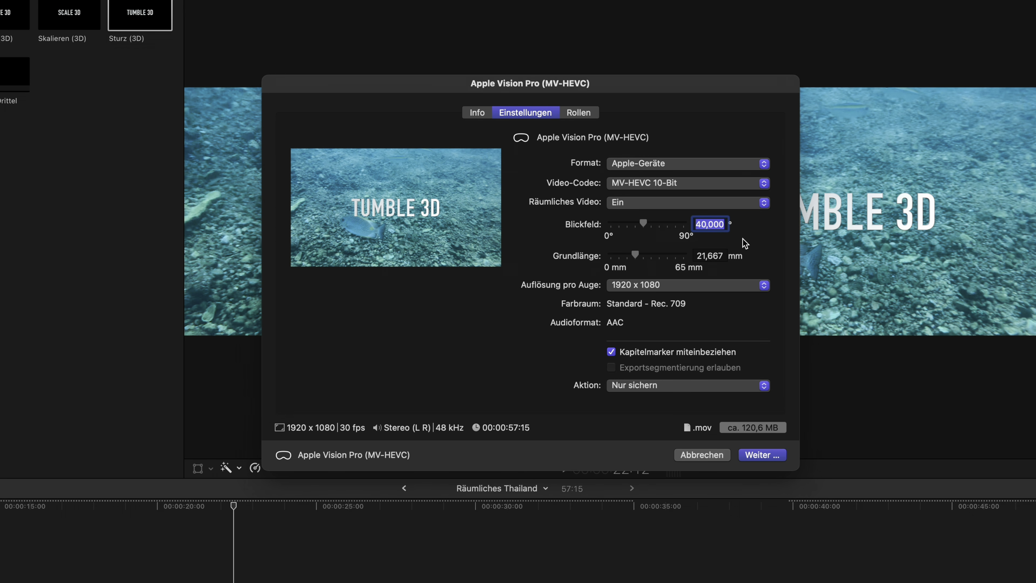
type("71,59")
key("Return")
type("45")
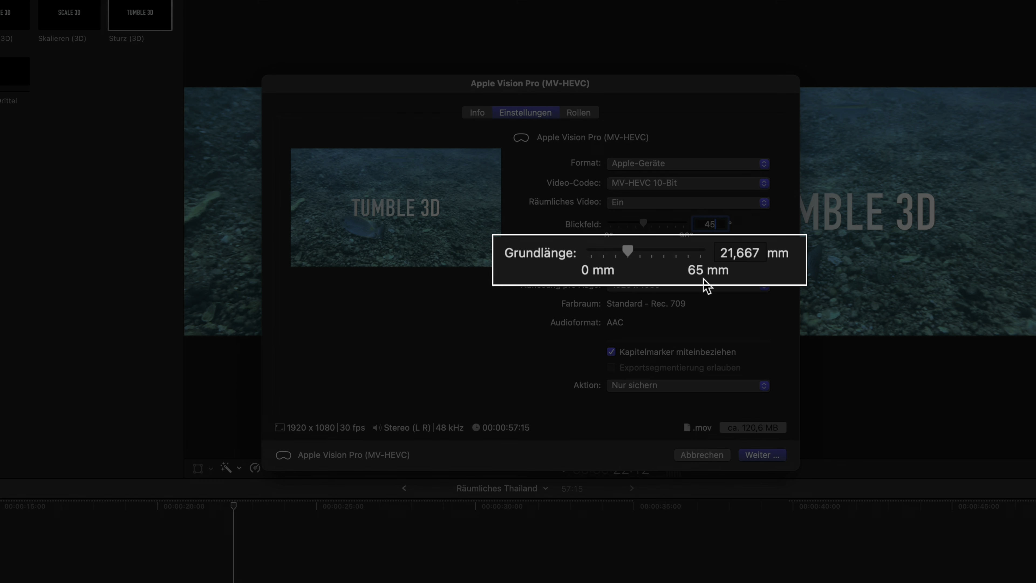
- Try a Grundlänge of 63,796 mm for the export and replace it with 19,2 mm
mouse_move(629, 252)
left_mouse_down()
mouse_move(644, 254)
mouse_move(621, 254)
mouse_move(666, 255)
mouse_move(626, 255)
left_mouse_up()
left_click(735, 254)
left_click(736, 255)
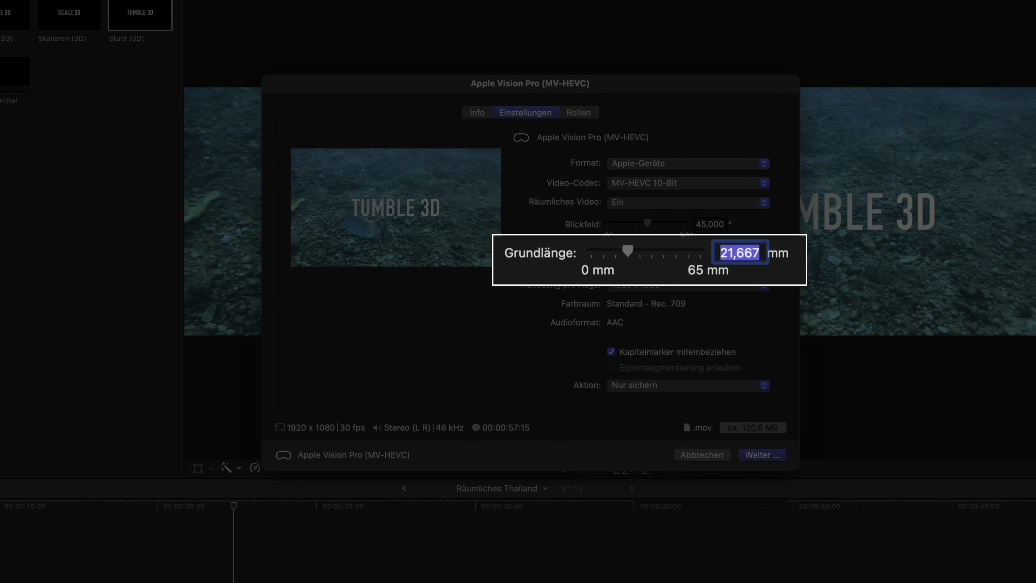
type("63,")
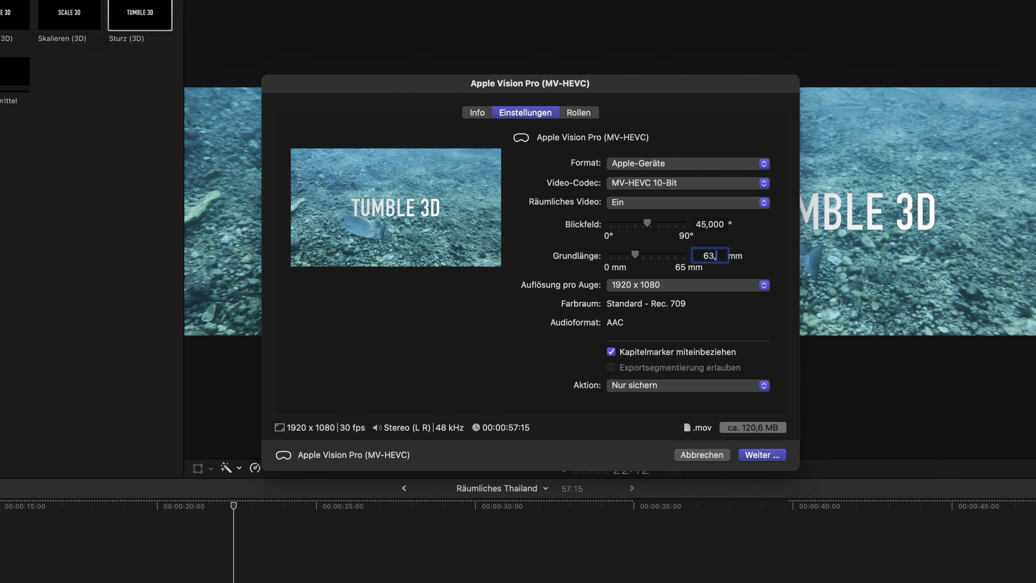
type("796")
key("super+a")
key("BackSpace")
type("19,2")
- Review the options for Auflösung pro Auge and Aktion, keeping 1920 x 1080 and Nur sichern
left_click(719, 284)
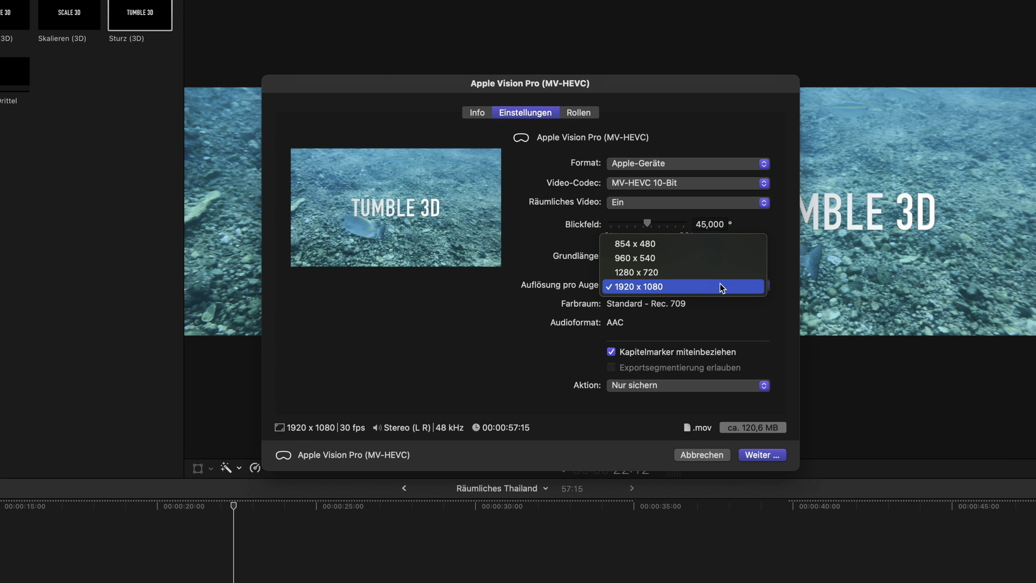
left_click(724, 307)
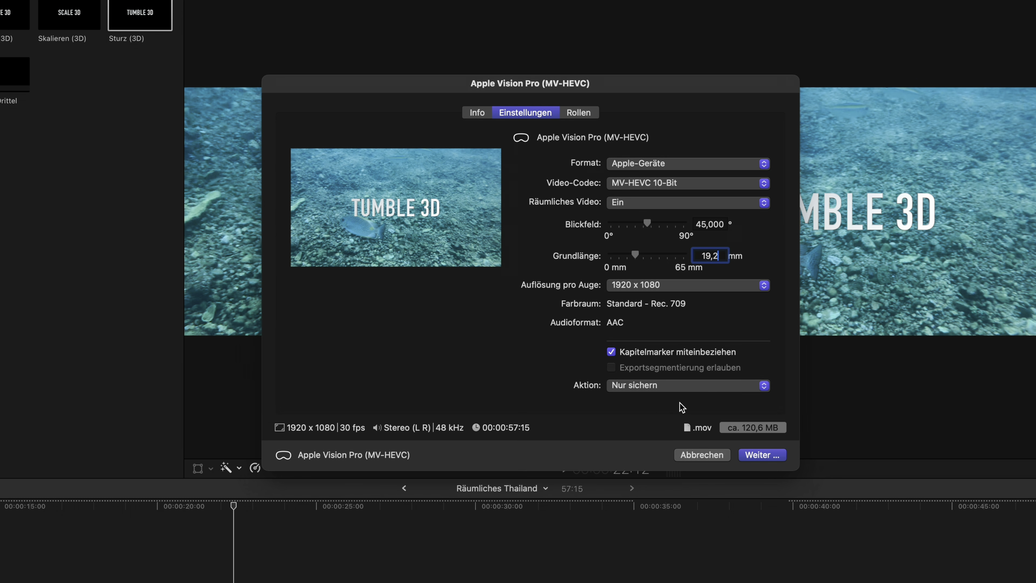
left_click(739, 387)
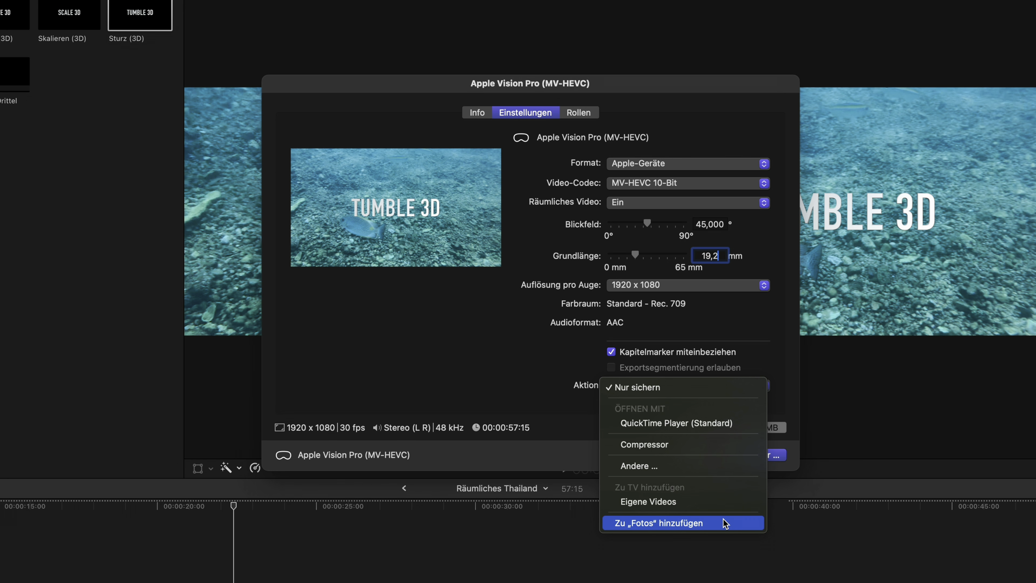
left_click(727, 388)
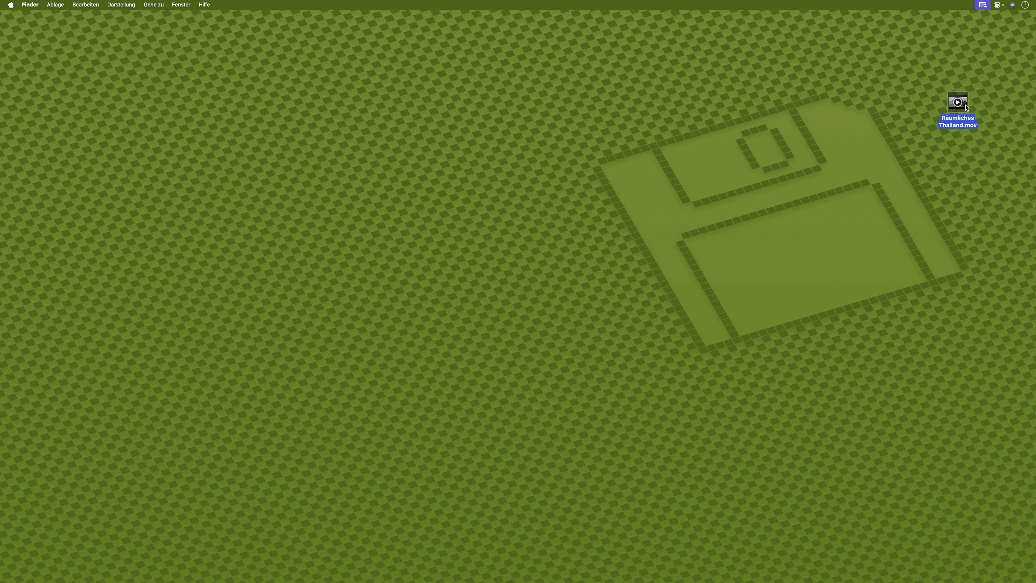
- Open the exported Räumliches Thailand.mov from the desktop in QuickTime Player, play it, and scrub to about 00:10
double_click(958, 104)
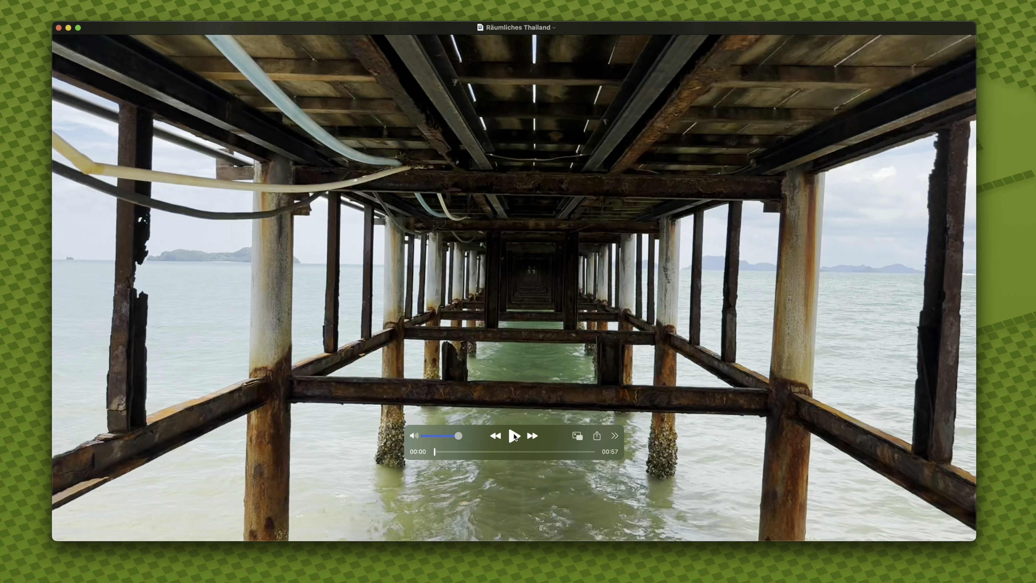
left_click(509, 434)
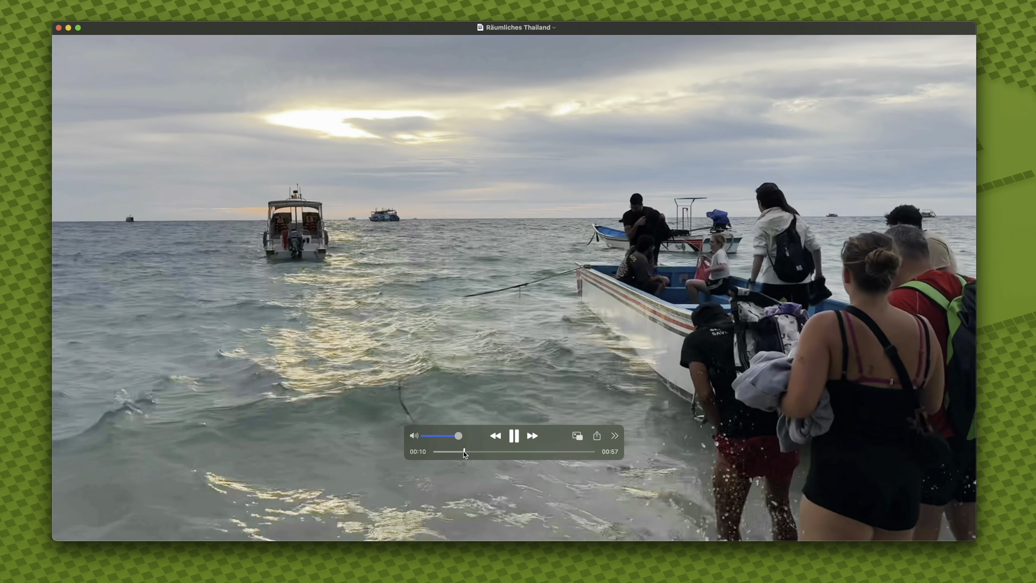
mouse_move(464, 452)
left_mouse_down()
mouse_move(522, 451)
mouse_move(438, 450)
mouse_move(461, 451)
left_mouse_up()
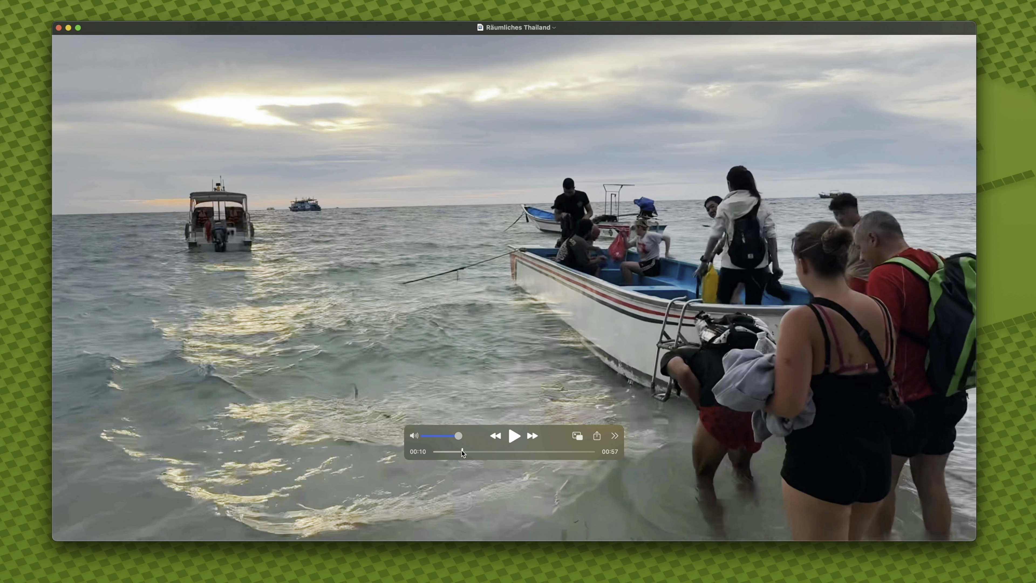